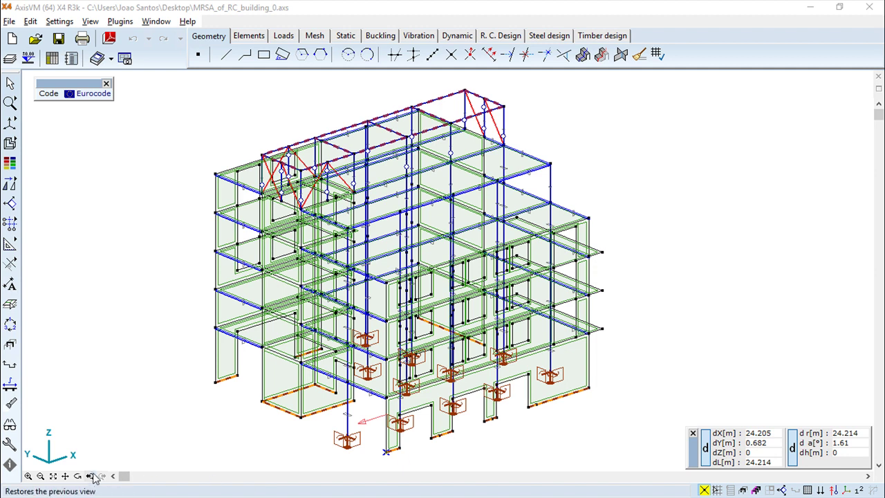
Step: Orbit the building model slightly to inspect it
{"action": "left_click", "coordinate": [78, 476]}
{"action": "key", "text": "Escape"}
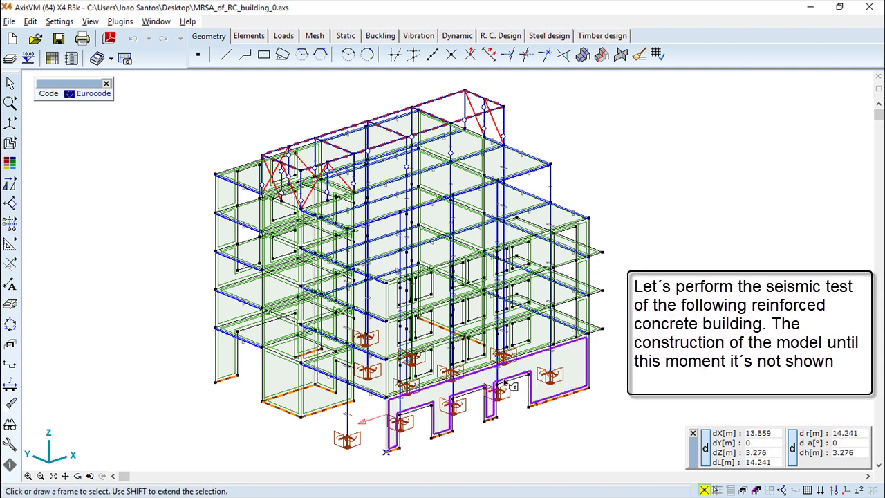
{"action": "left_click", "coordinate": [77, 475]}
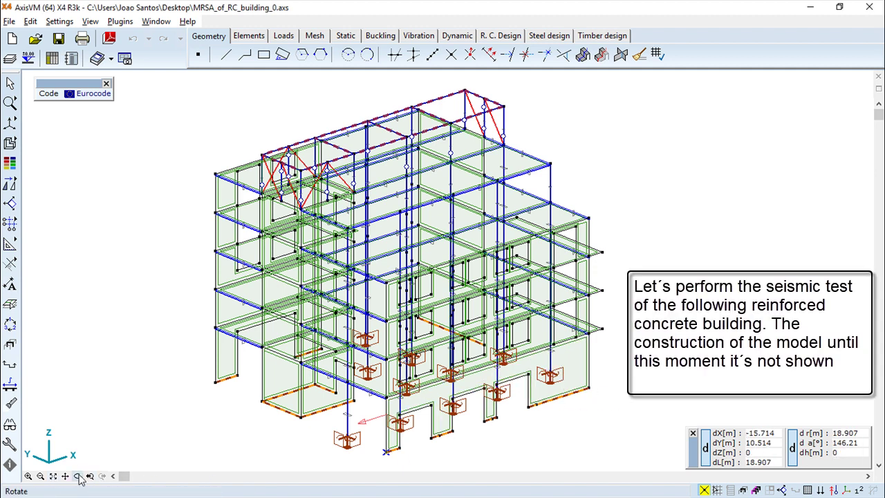
{"action": "left_click_drag", "start_coordinate": [633, 394], "coordinate": [634, 401]}
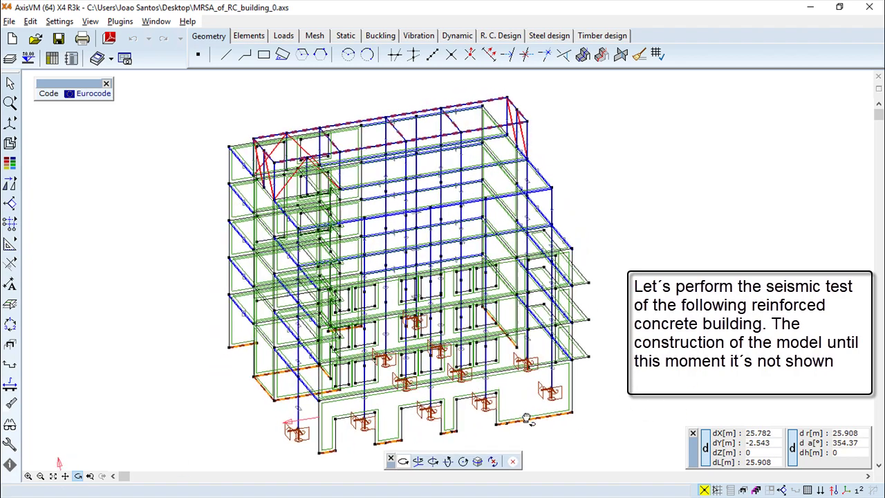
{"action": "left_click", "coordinate": [392, 460]}
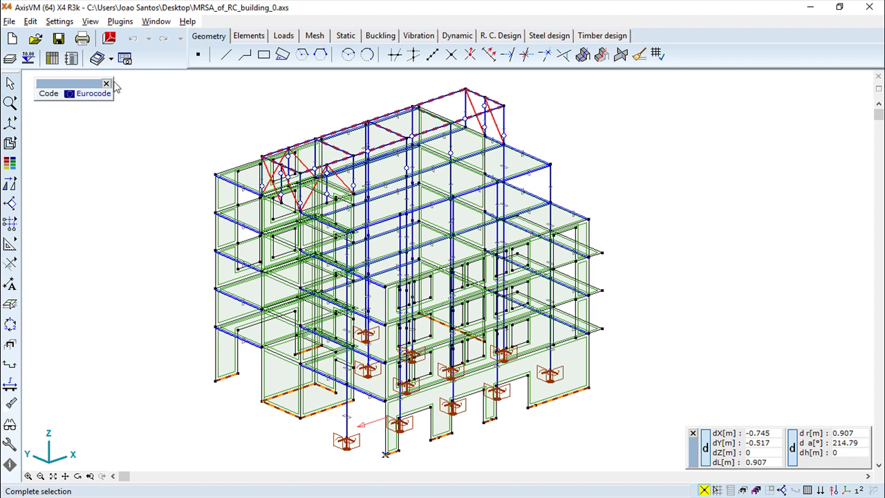
Step: Save the model to the desktop as Example.axs
{"action": "left_click", "coordinate": [9, 22]}
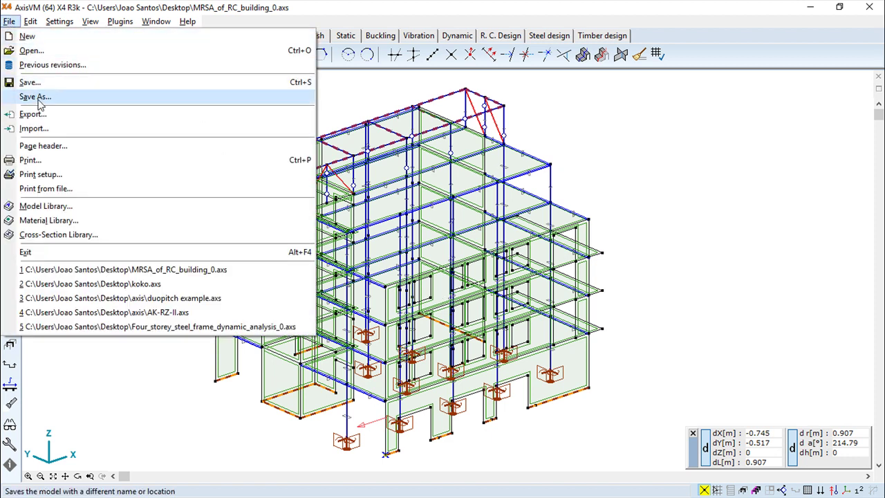
{"action": "left_click", "coordinate": [27, 96]}
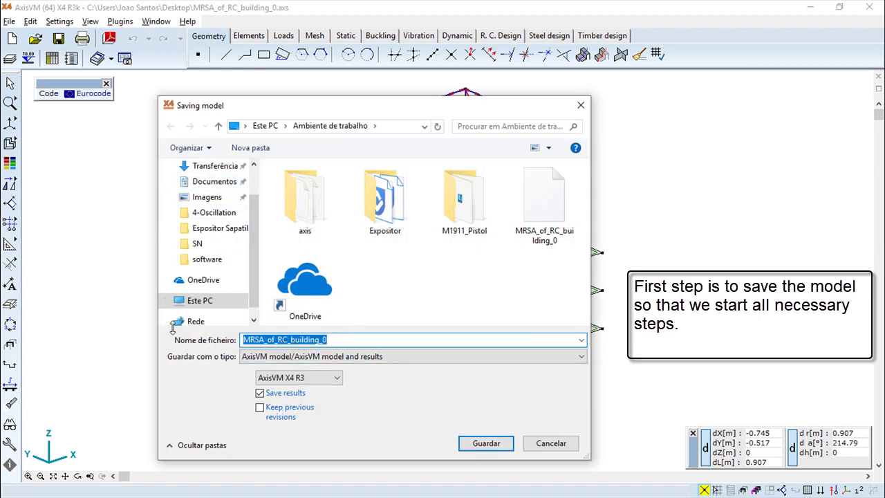
{"action": "type", "text": "Example"}
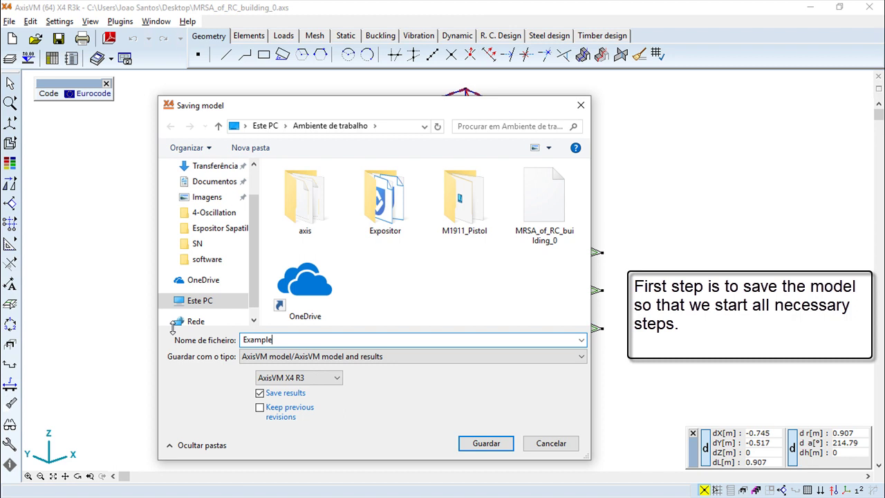
{"action": "left_click", "coordinate": [484, 442]}
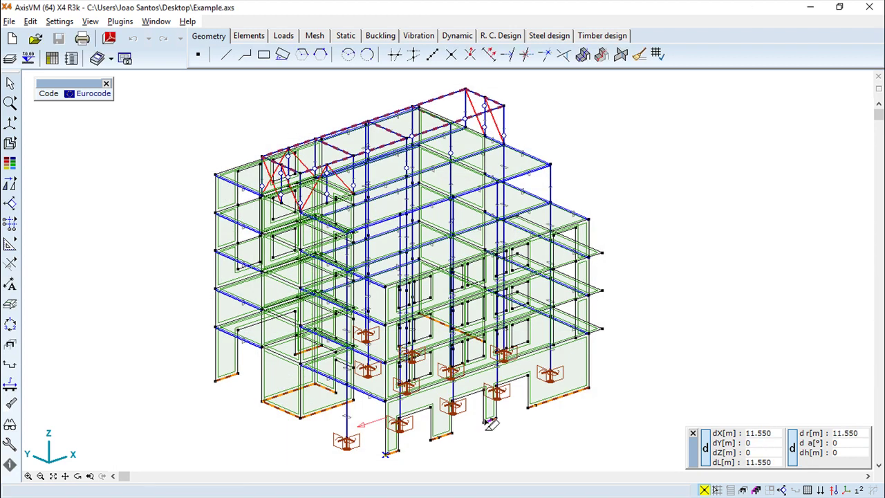
Step: Auto-detect the stories and add Story 6 at Z = 22.5 m, then confirm
{"action": "left_click", "coordinate": [31, 60]}
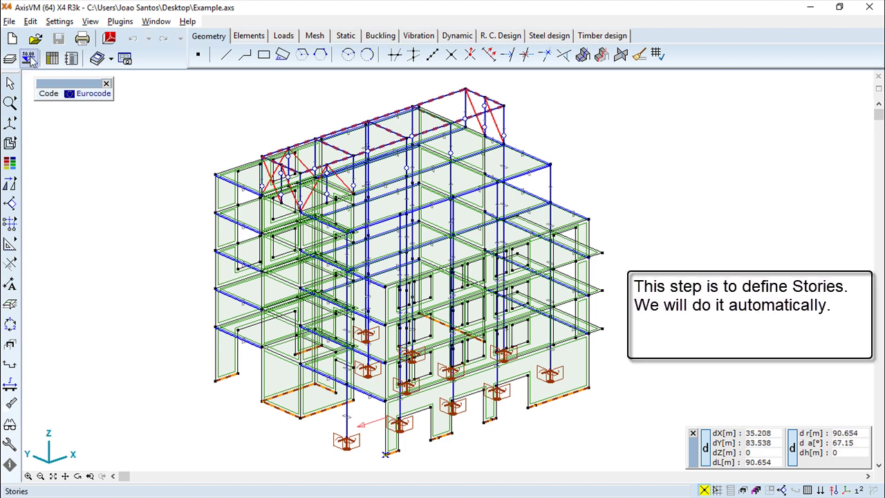
{"action": "left_click", "coordinate": [31, 61]}
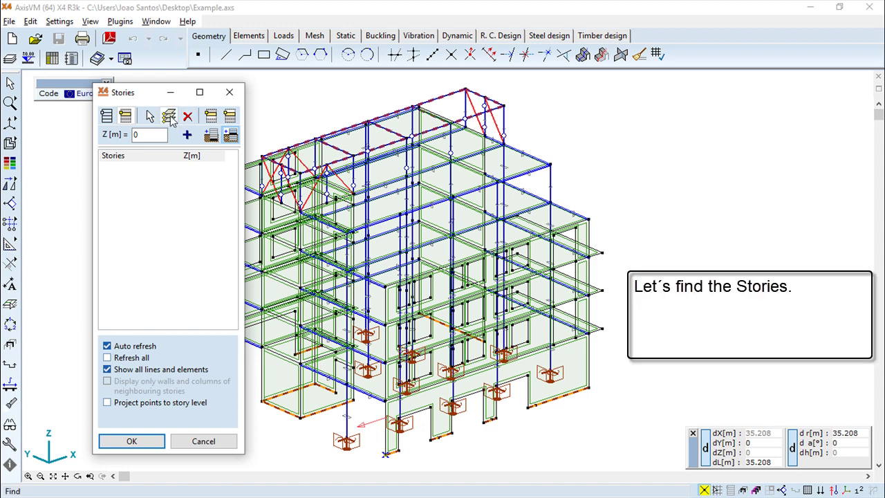
{"action": "left_click", "coordinate": [170, 118]}
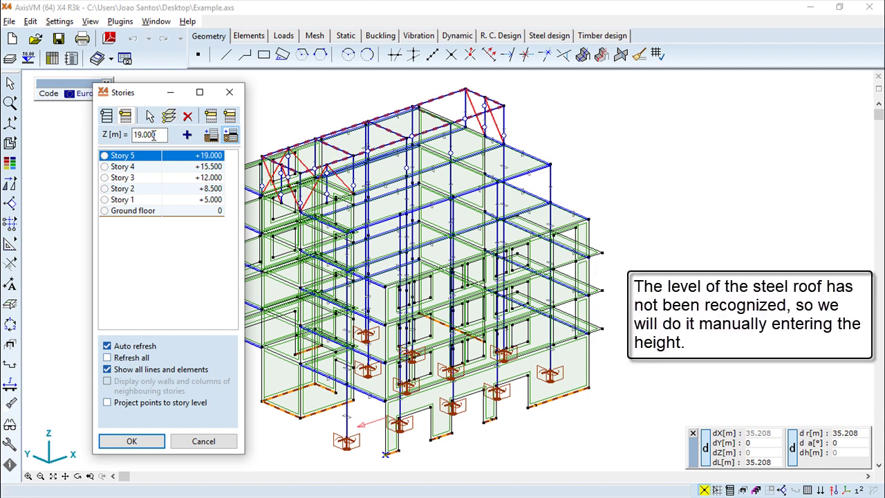
{"action": "left_click", "coordinate": [188, 137]}
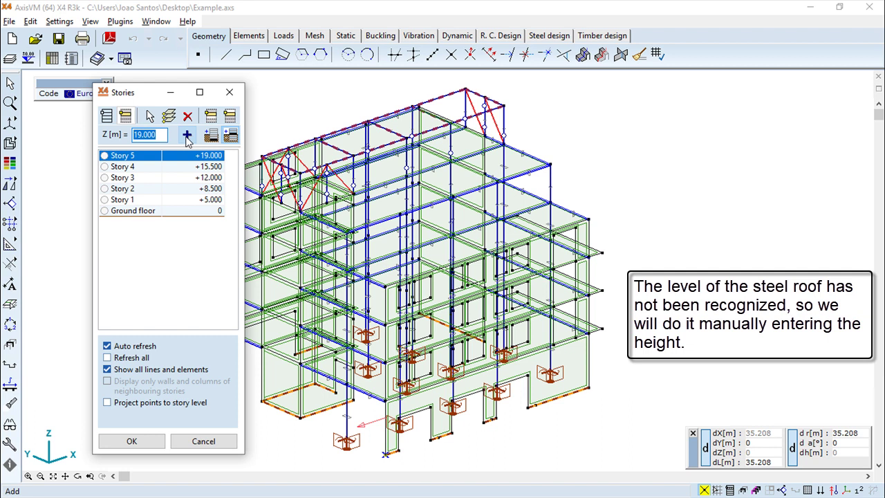
{"action": "type", "text": "22.5"}
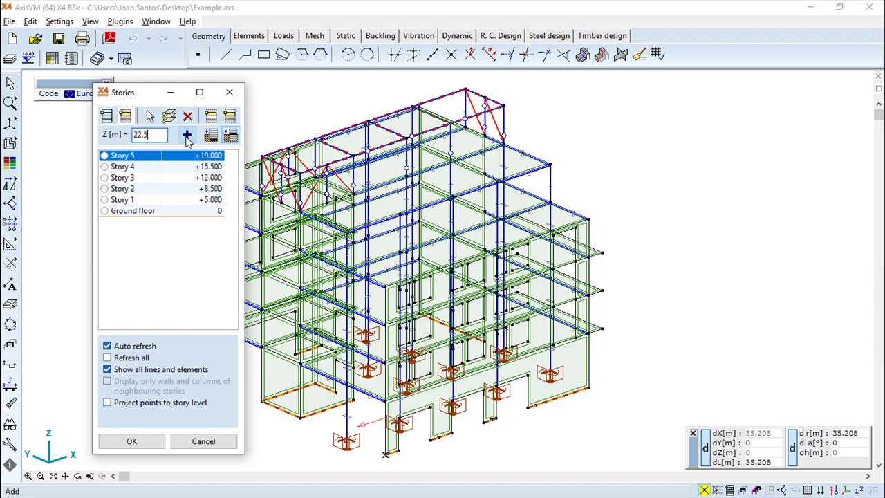
{"action": "left_click", "coordinate": [187, 137]}
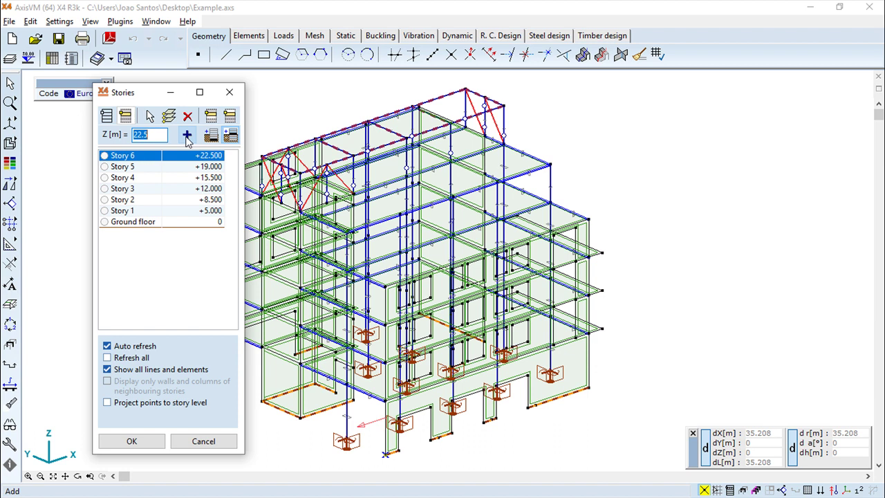
{"action": "left_click", "coordinate": [136, 442]}
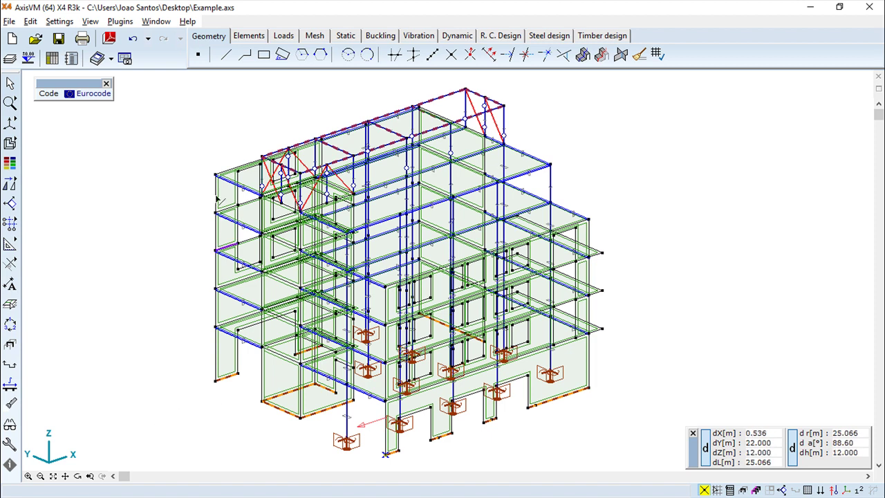
Step: Open the Load combinations table and keep SEISMIC as a user-defined combination
{"action": "left_click", "coordinate": [285, 38]}
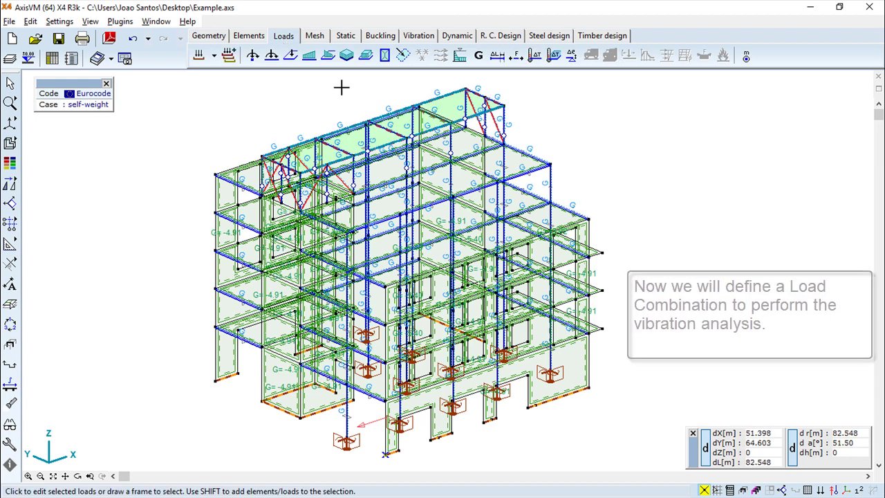
{"action": "left_click", "coordinate": [230, 56]}
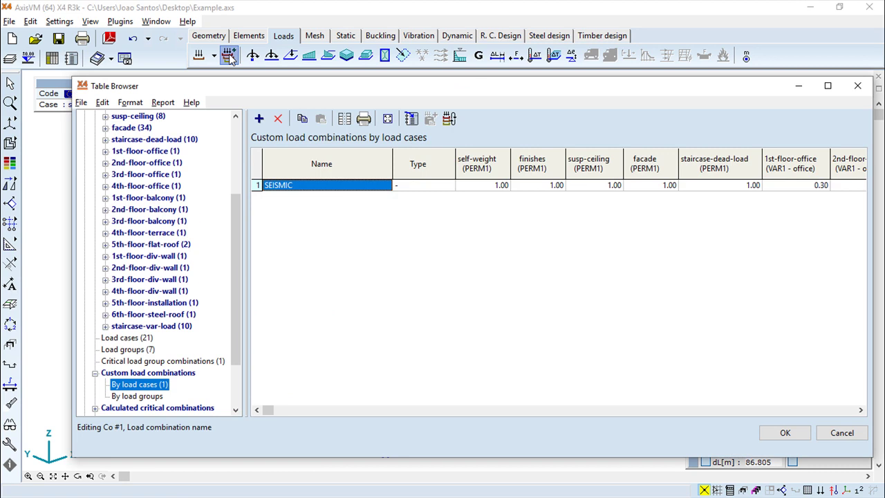
{"action": "left_click_drag", "start_coordinate": [386, 83], "coordinate": [361, 80]}
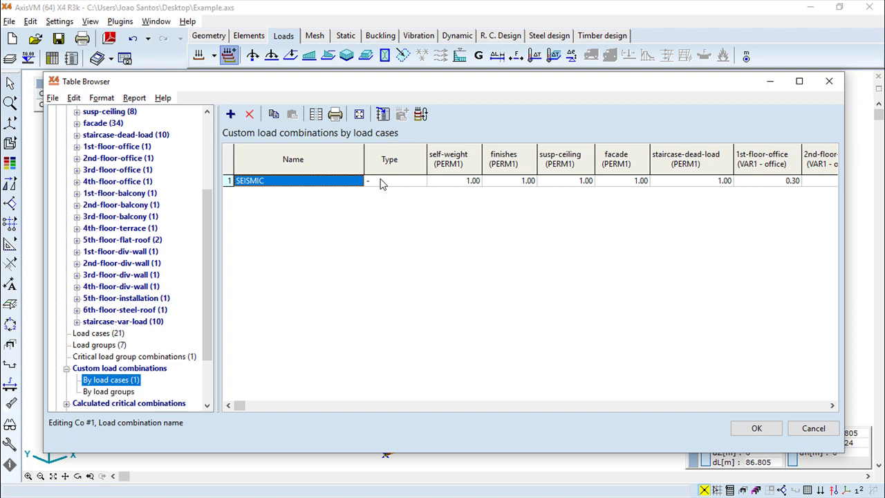
{"action": "left_click", "coordinate": [416, 182]}
{"action": "left_click", "coordinate": [421, 182]}
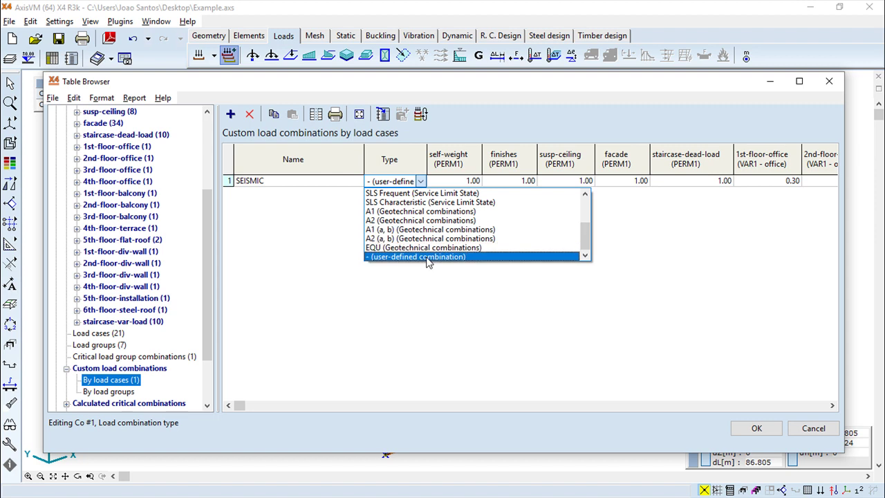
{"action": "left_click", "coordinate": [426, 263]}
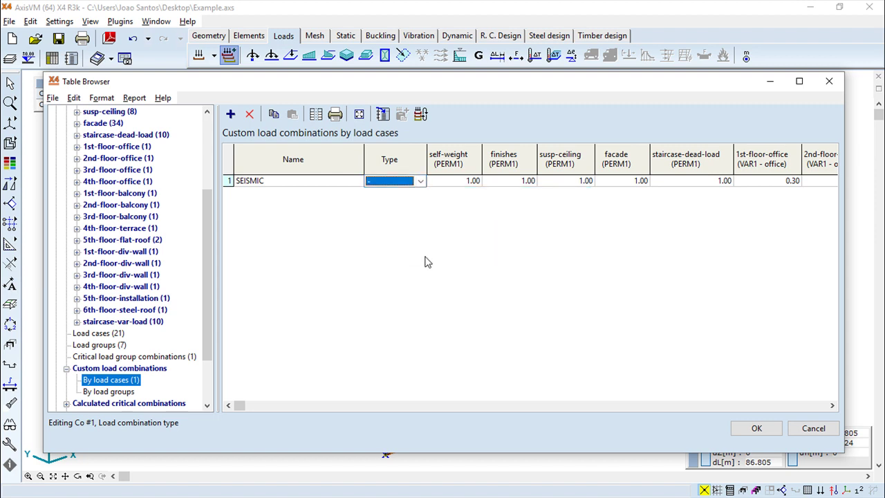
Step: Review the SEISMIC factors (0.30 balconies/terraces, 1.00 dividing walls) and close the table
{"action": "left_click_drag", "start_coordinate": [240, 407], "coordinate": [306, 406]}
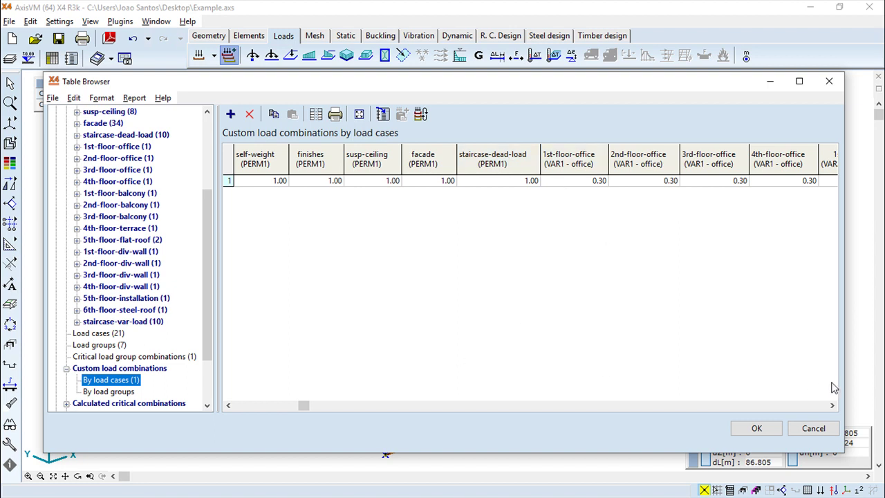
{"action": "left_click", "coordinate": [832, 406]}
{"action": "left_click", "coordinate": [833, 407]}
{"action": "left_click", "coordinate": [833, 407]}
{"action": "left_click", "coordinate": [832, 407]}
{"action": "left_click", "coordinate": [833, 406]}
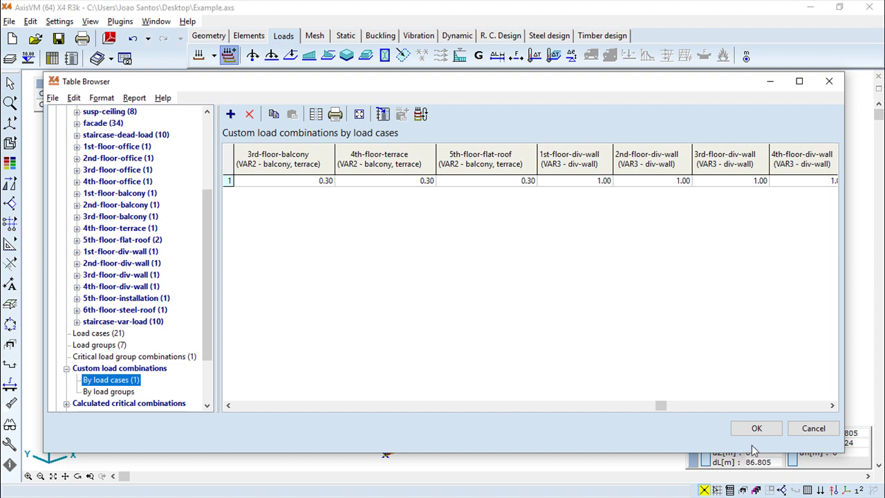
{"action": "left_click", "coordinate": [758, 429]}
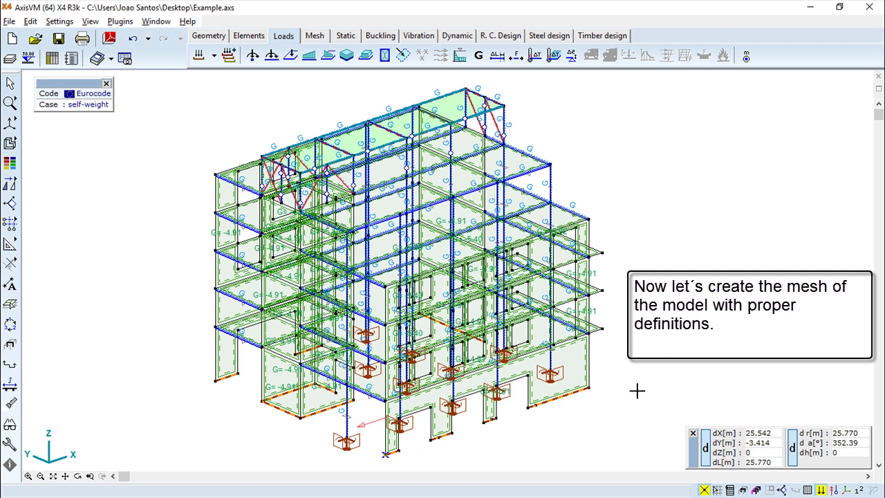
Step: Mesh all domains at 0.800 m average size, fitted to column heads, with uniform contour division
{"action": "left_click", "coordinate": [314, 36]}
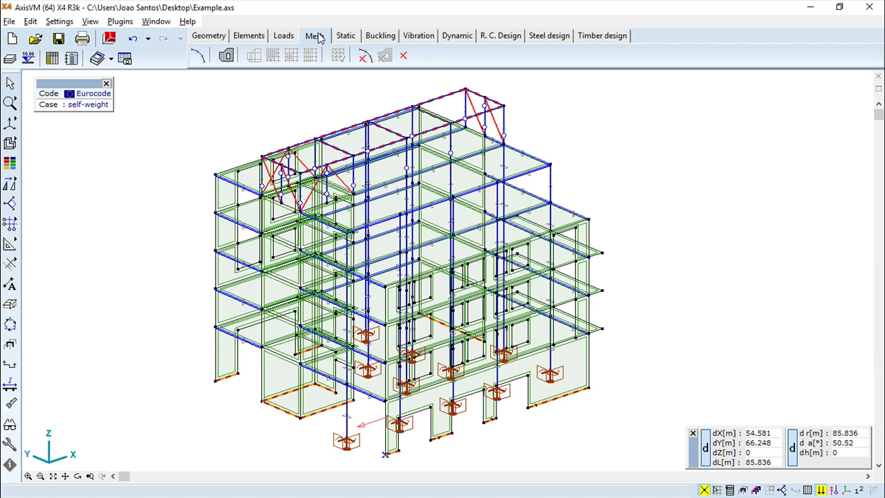
{"action": "left_click", "coordinate": [226, 56]}
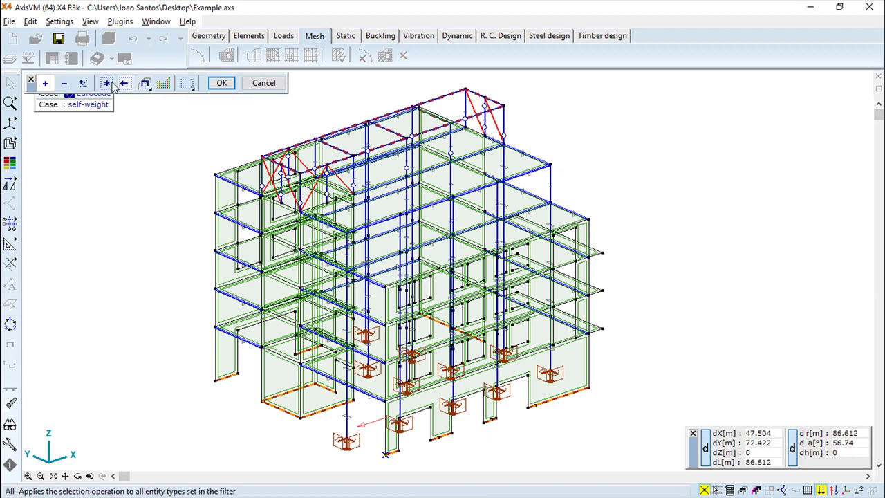
{"action": "left_click", "coordinate": [107, 83]}
{"action": "left_click", "coordinate": [220, 84]}
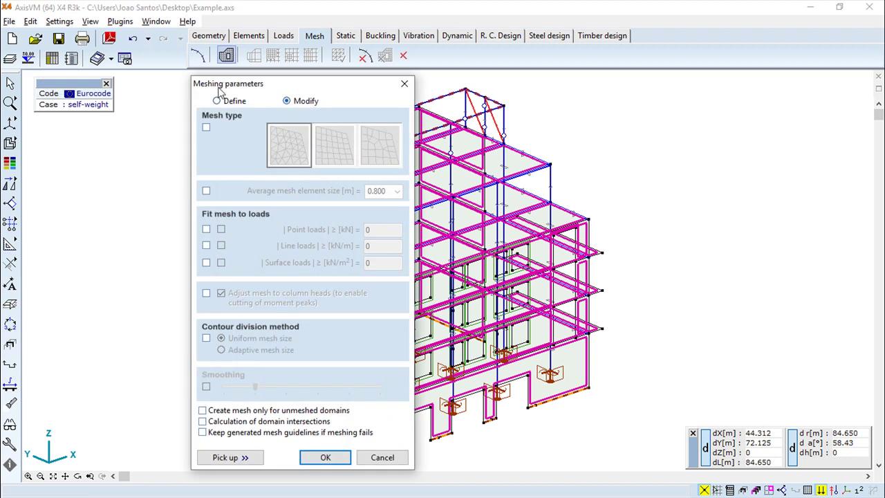
{"action": "left_click", "coordinate": [206, 127]}
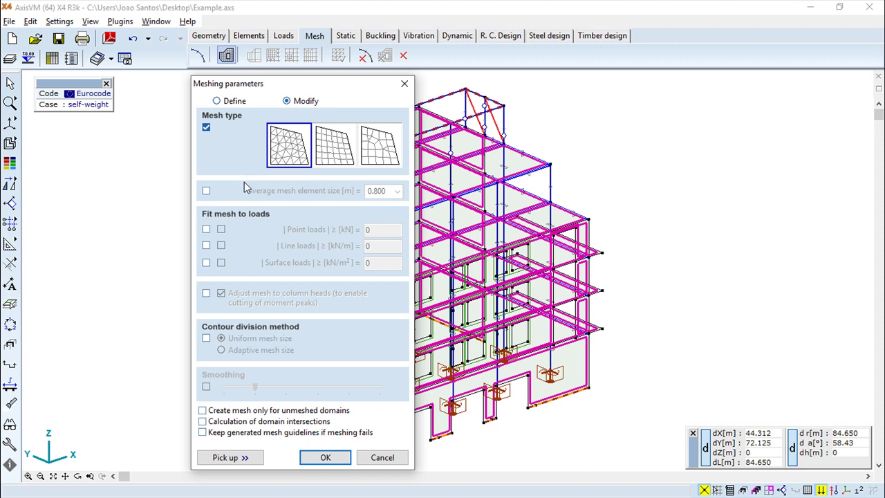
{"action": "left_click", "coordinate": [206, 191]}
{"action": "left_click", "coordinate": [392, 195]}
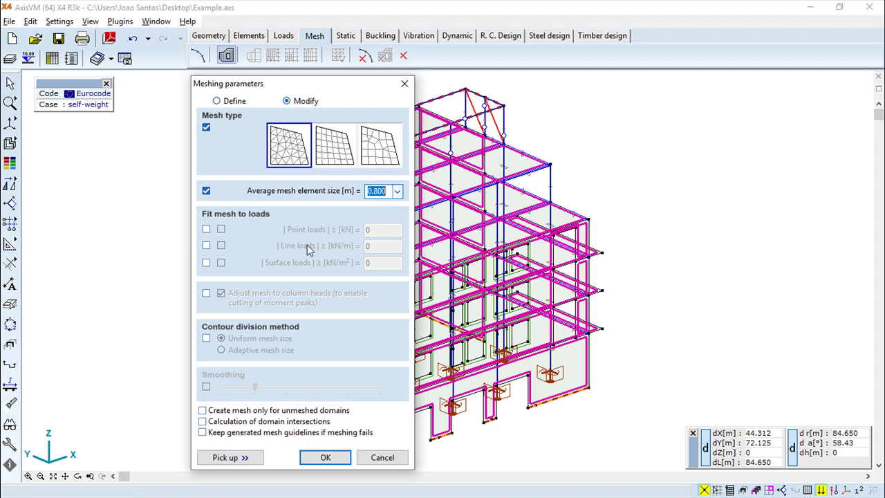
{"action": "left_click", "coordinate": [206, 293]}
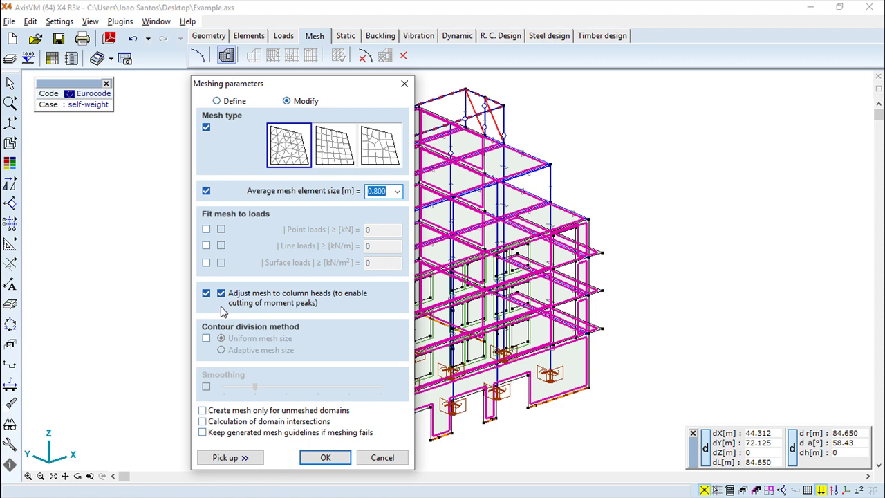
{"action": "left_click", "coordinate": [206, 338]}
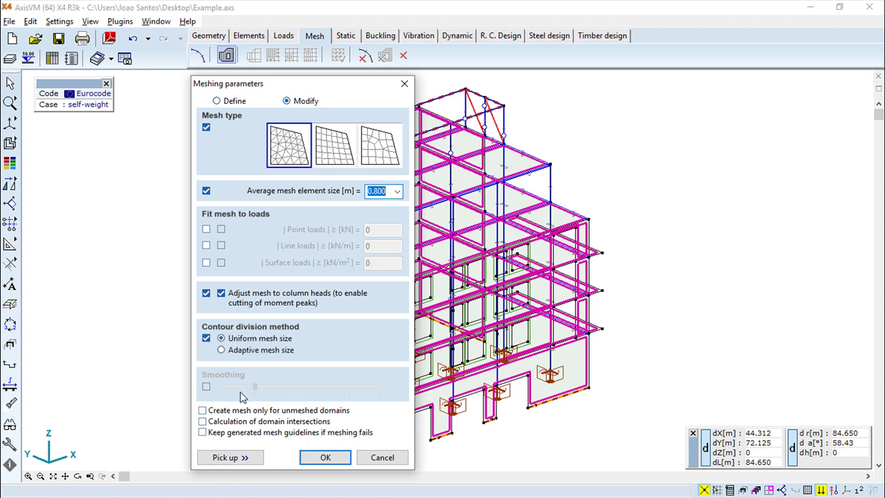
{"action": "left_click", "coordinate": [321, 457]}
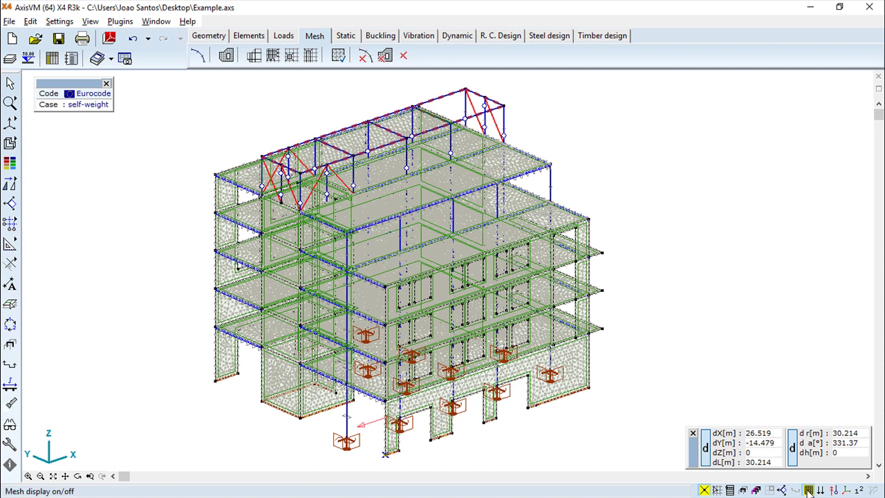
Step: Turn off the mesh display, check the story workplanes, and bring up the Settings menu
{"action": "left_click", "coordinate": [807, 490]}
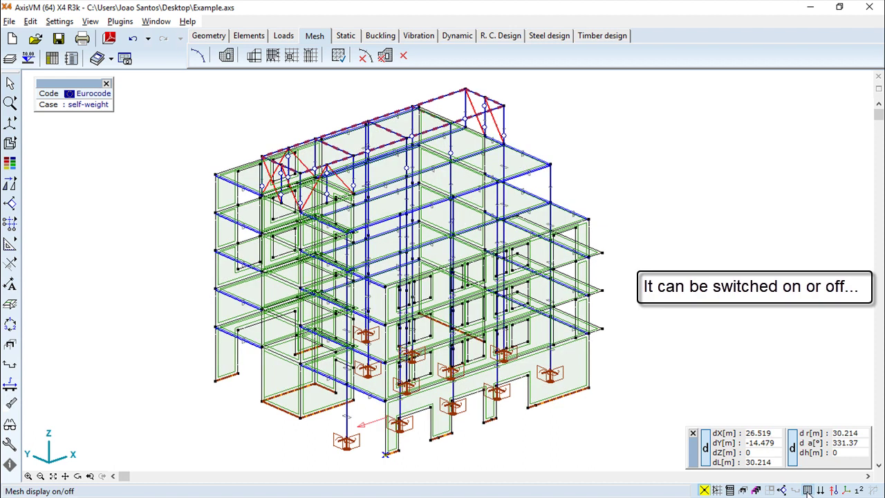
{"action": "left_click", "coordinate": [785, 491]}
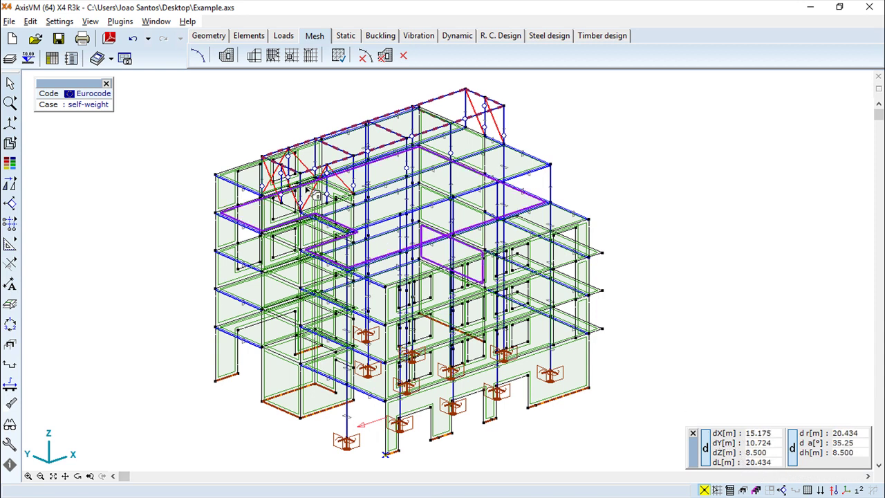
{"action": "left_click", "coordinate": [60, 21]}
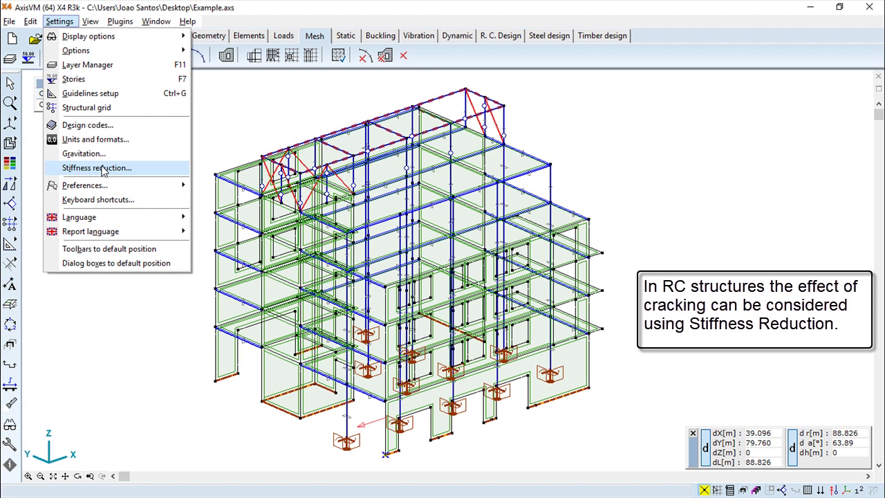
Step: Set kI 0.5 for columns, beams, other elements and k 0.5 for walls and slabs
{"action": "left_click", "coordinate": [102, 171]}
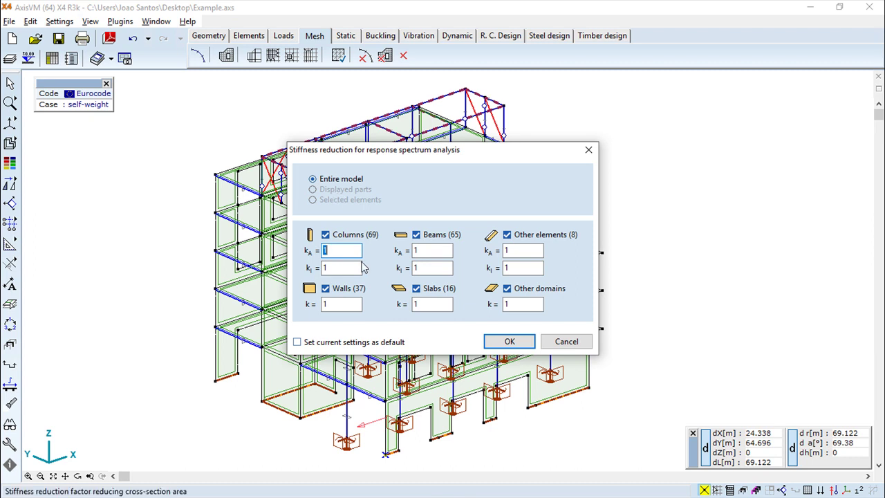
{"action": "key", "text": "Tab"}
{"action": "type", "text": "0"}
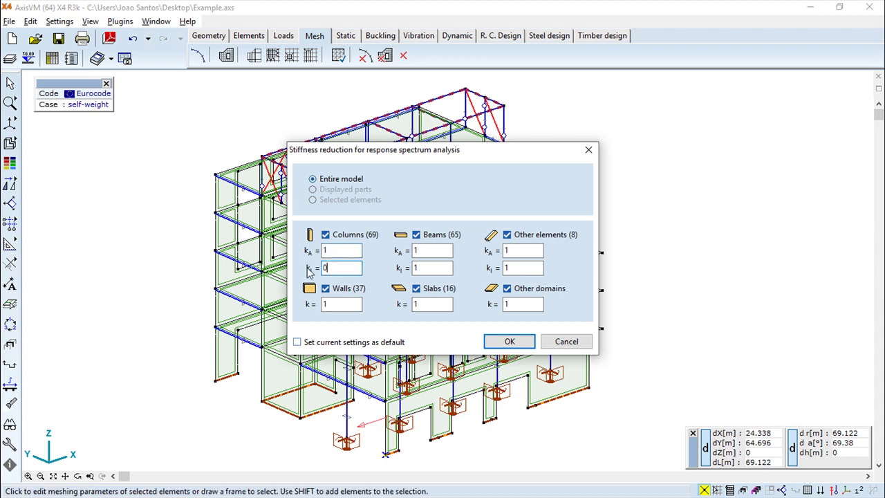
{"action": "type", "text": ".5"}
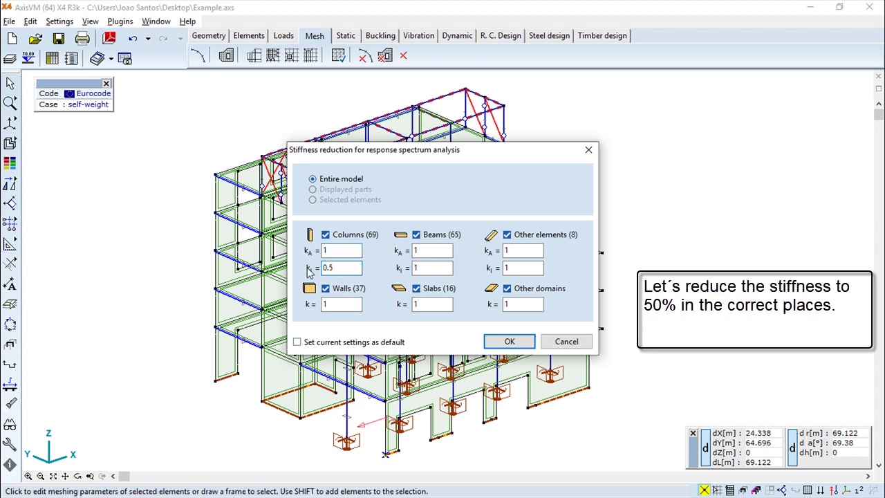
{"action": "left_click", "coordinate": [414, 271]}
{"action": "type", "text": "5"}
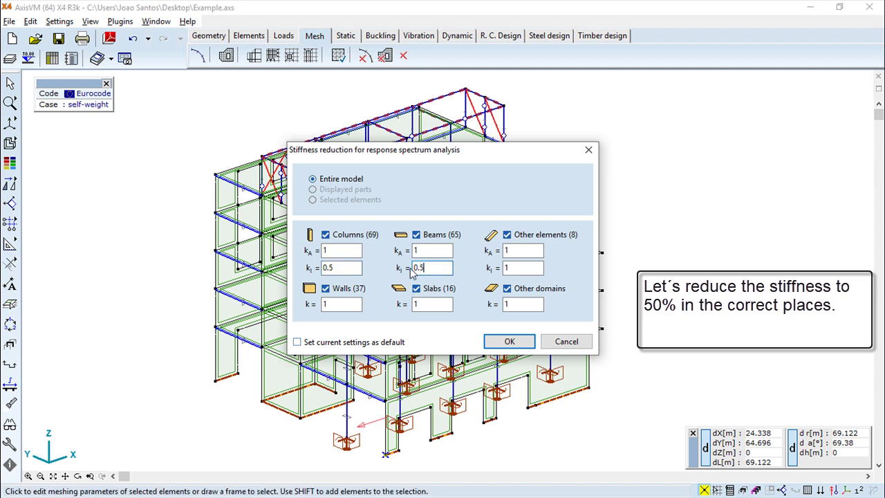
{"action": "left_click", "coordinate": [515, 269]}
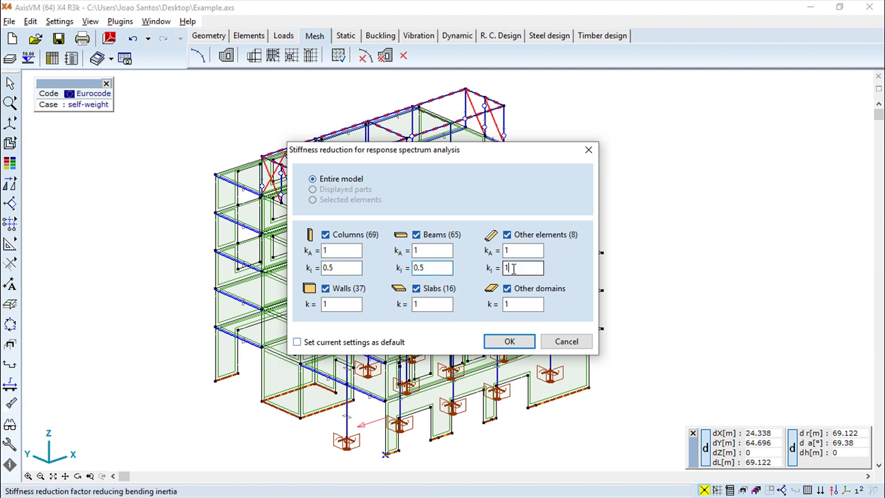
{"action": "type", "text": "0.5"}
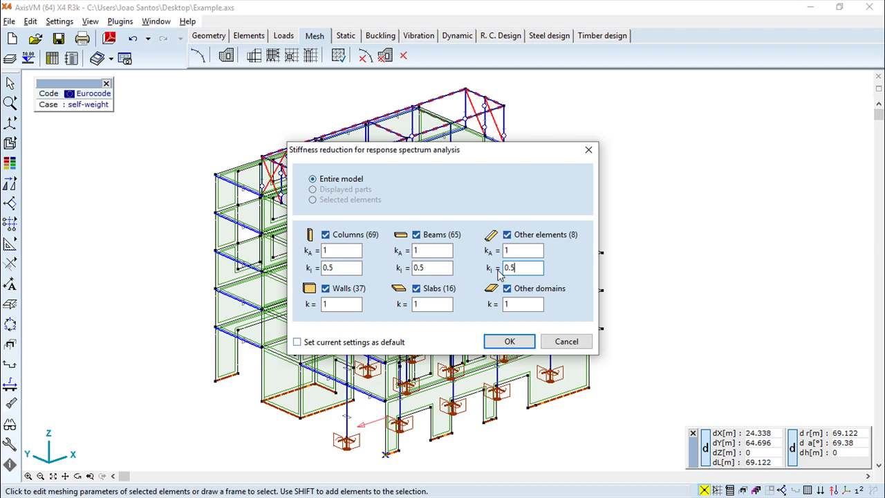
{"action": "double_click", "coordinate": [330, 304]}
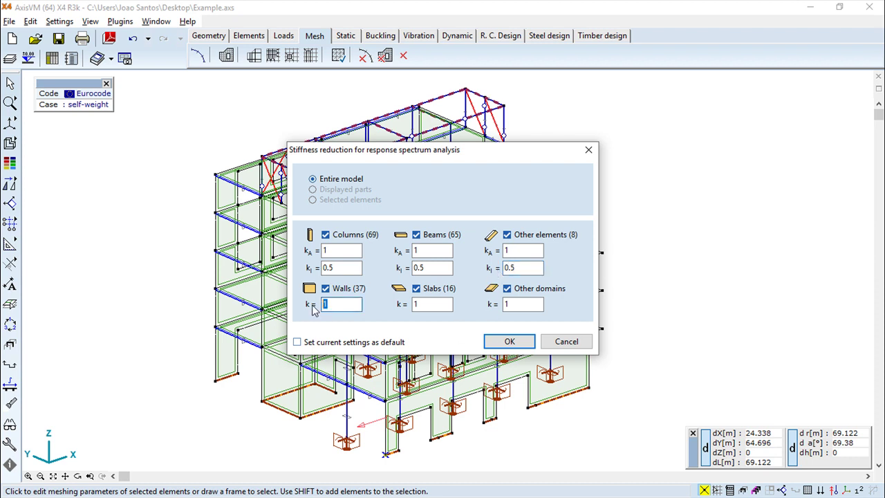
{"action": "type", "text": "0.5"}
{"action": "double_click", "coordinate": [425, 304]}
{"action": "type", "text": "0.5"}
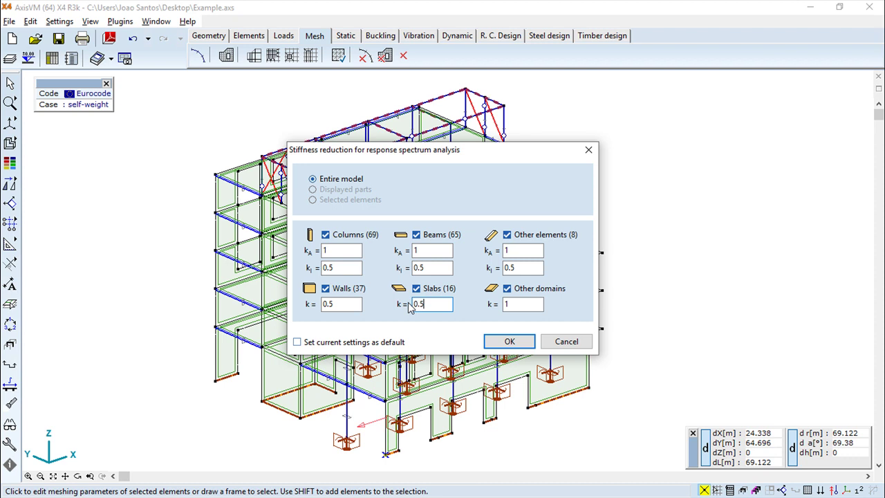
{"action": "left_click", "coordinate": [513, 342]}
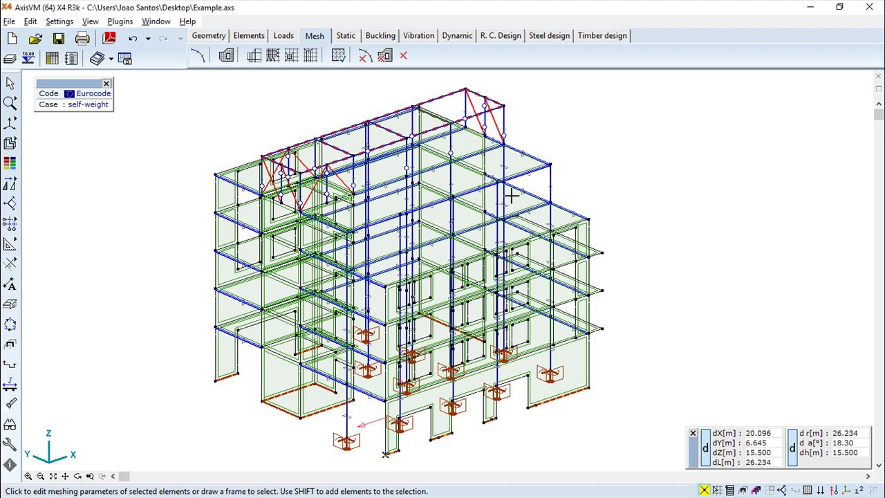
Step: Open the vibration analysis settings from the Vibration tab, saving the model when prompted
{"action": "left_click", "coordinate": [419, 36]}
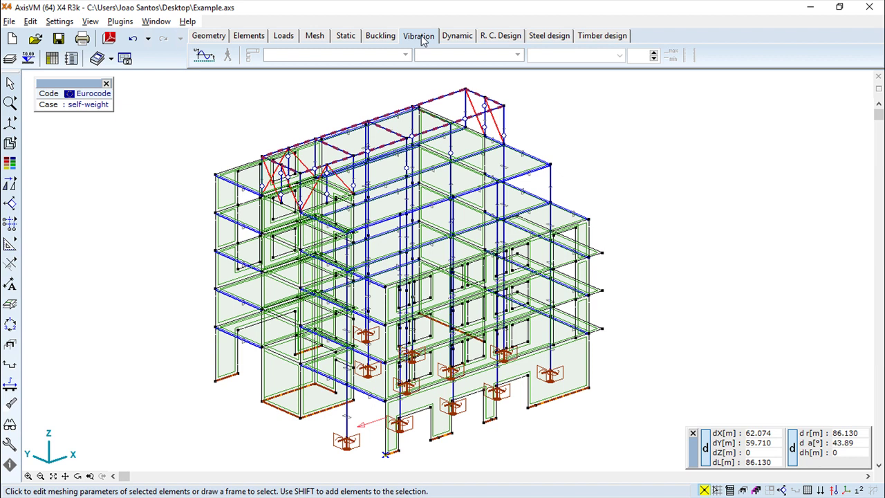
{"action": "left_click", "coordinate": [211, 57]}
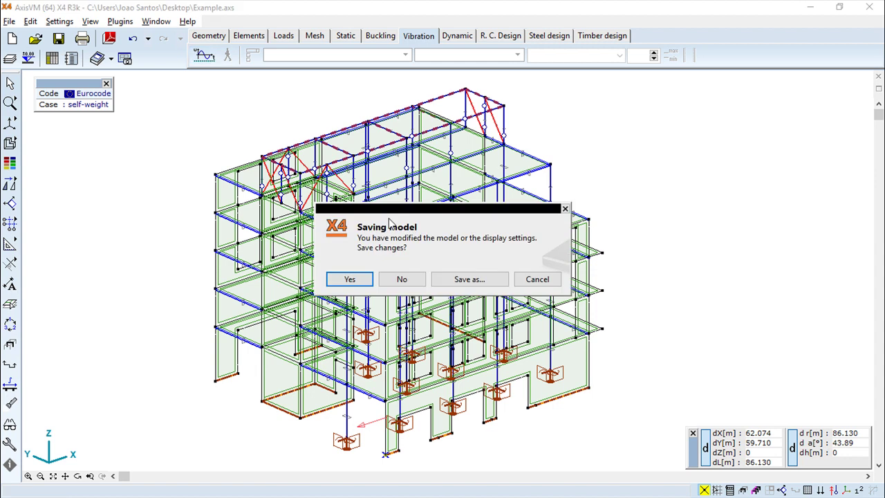
{"action": "left_click", "coordinate": [349, 279]}
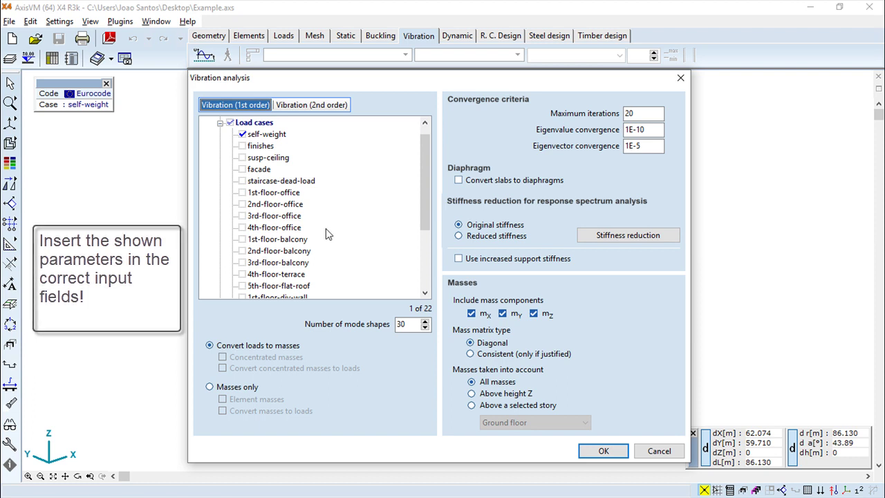
Step: Run the vibration analysis on SEISMIC only, self-weight excluded, with slabs as diaphragms
{"action": "left_click", "coordinate": [243, 135]}
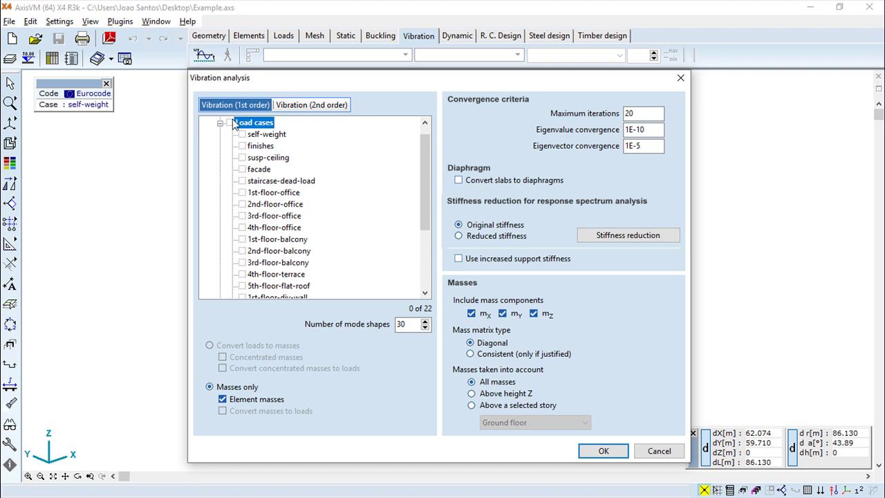
{"action": "left_click_drag", "start_coordinate": [425, 187], "coordinate": [425, 262]}
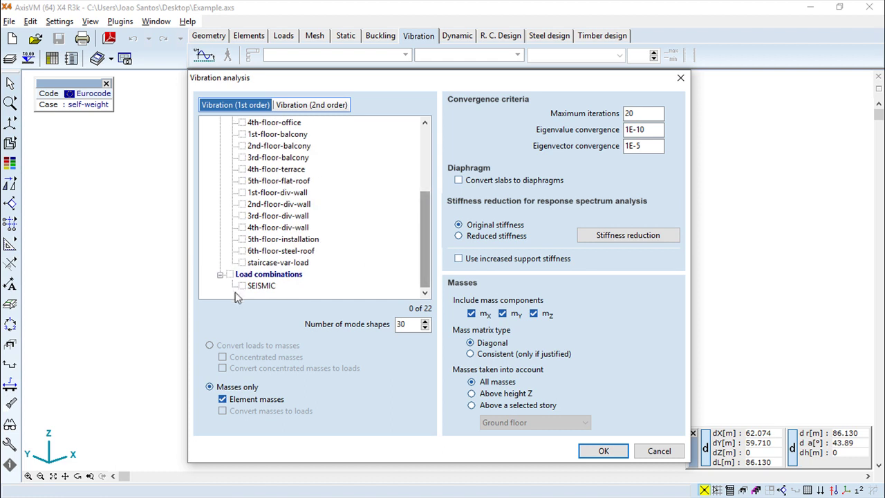
{"action": "left_click", "coordinate": [242, 286]}
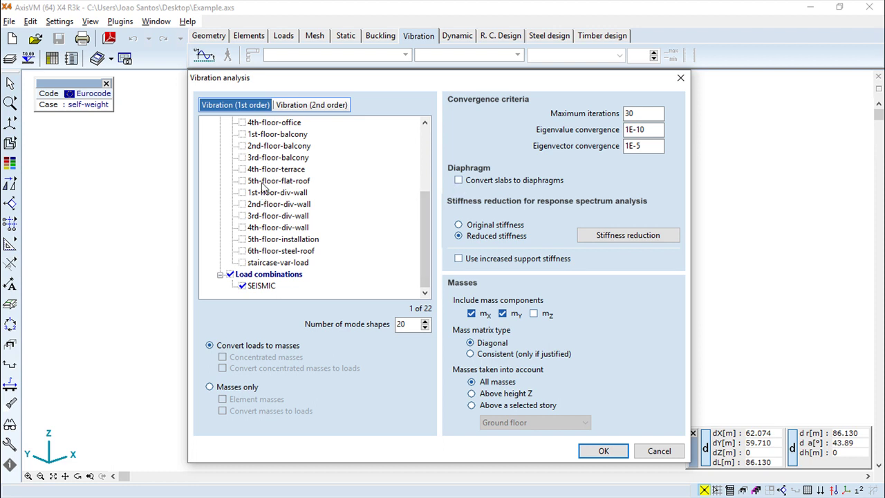
{"action": "scroll", "coordinate": [416, 255], "scroll_direction": "up", "scroll_amount": 5}
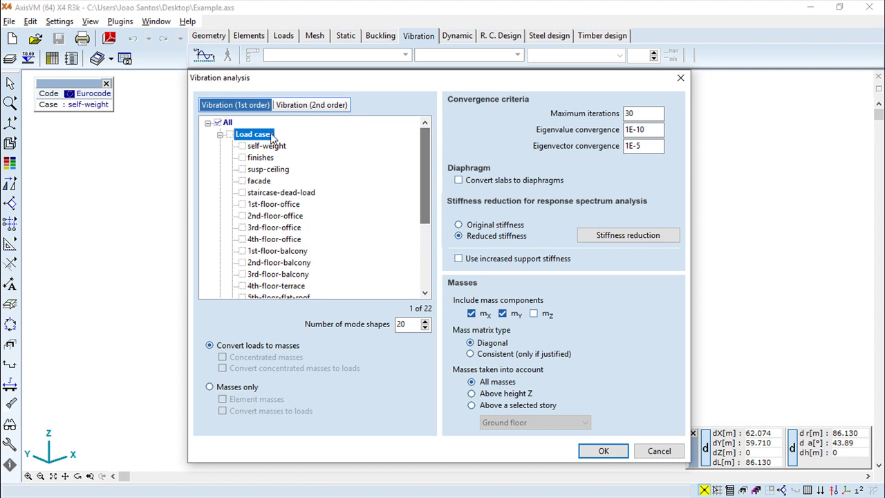
{"action": "left_click", "coordinate": [220, 134]}
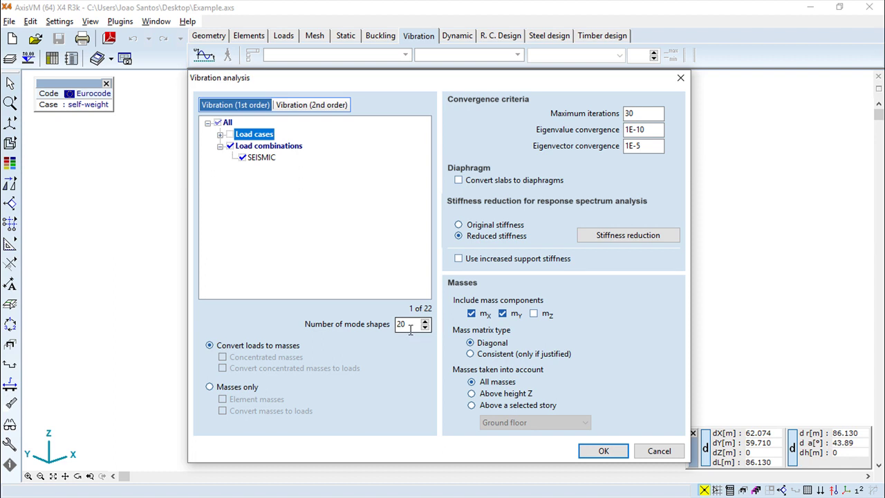
{"action": "left_click", "coordinate": [458, 181]}
{"action": "left_click", "coordinate": [595, 451]}
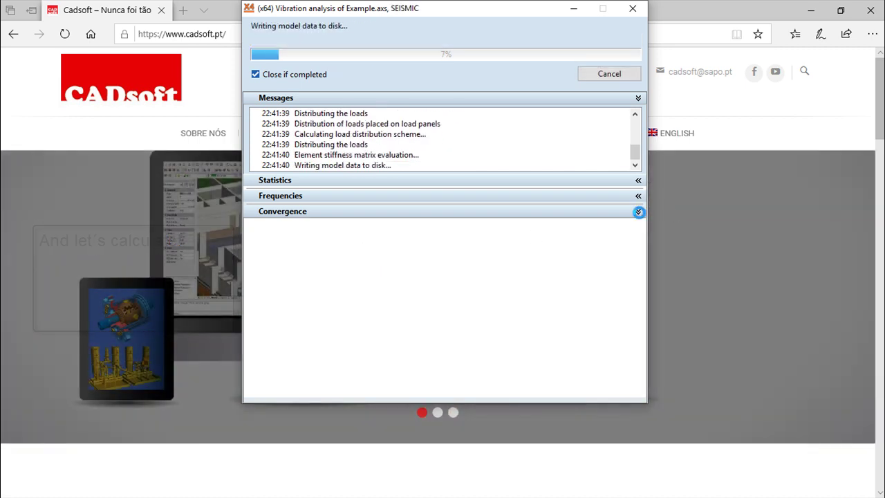
Step: Follow the solver progress, toggling the convergence and frequency charts until results appear
{"action": "left_click", "coordinate": [638, 211]}
{"action": "left_click", "coordinate": [638, 211]}
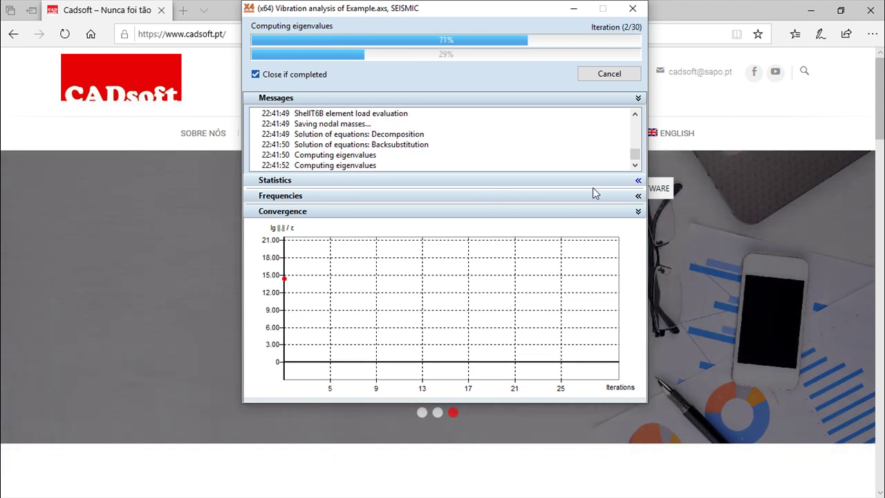
{"action": "left_click", "coordinate": [639, 196]}
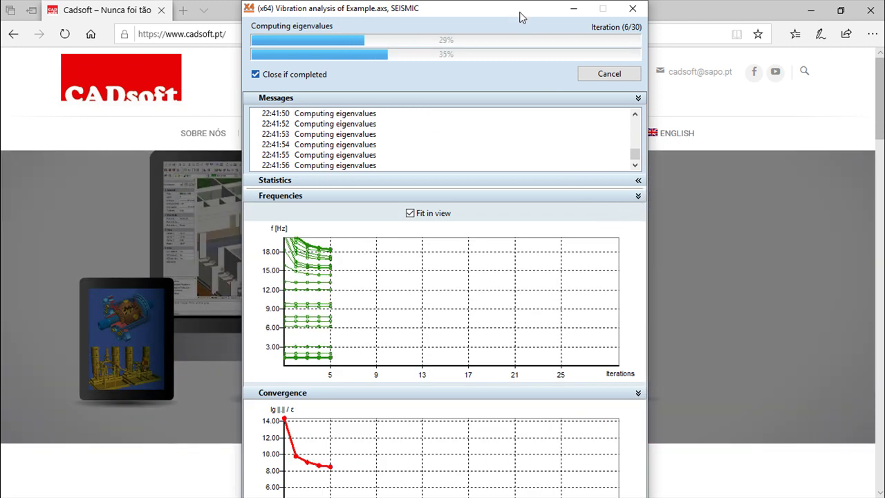
{"action": "left_click_drag", "start_coordinate": [514, 11], "coordinate": [520, 2]}
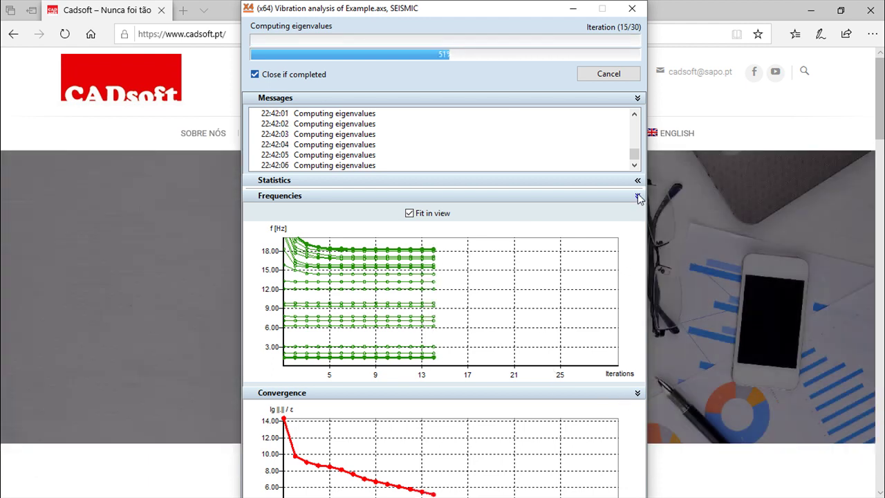
{"action": "left_click", "coordinate": [636, 196]}
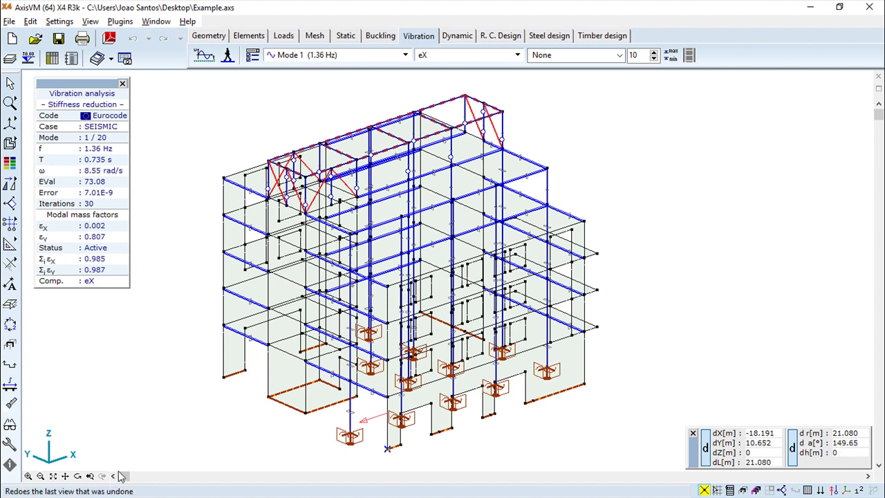
Step: Rotate the view and show Modes 2 (2.00 Hz), 3 (3.04 Hz) and 12 (15.43 Hz)
{"action": "left_click", "coordinate": [79, 476]}
{"action": "mouse_move", "coordinate": [237, 403]}
{"action": "left_mouse_down"}
{"action": "mouse_move", "coordinate": [284, 376]}
{"action": "mouse_move", "coordinate": [549, 366]}
{"action": "left_mouse_up"}
{"action": "mouse_move", "coordinate": [618, 352]}
{"action": "left_mouse_down"}
{"action": "mouse_move", "coordinate": [350, 379]}
{"action": "mouse_move", "coordinate": [326, 395]}
{"action": "left_mouse_up"}
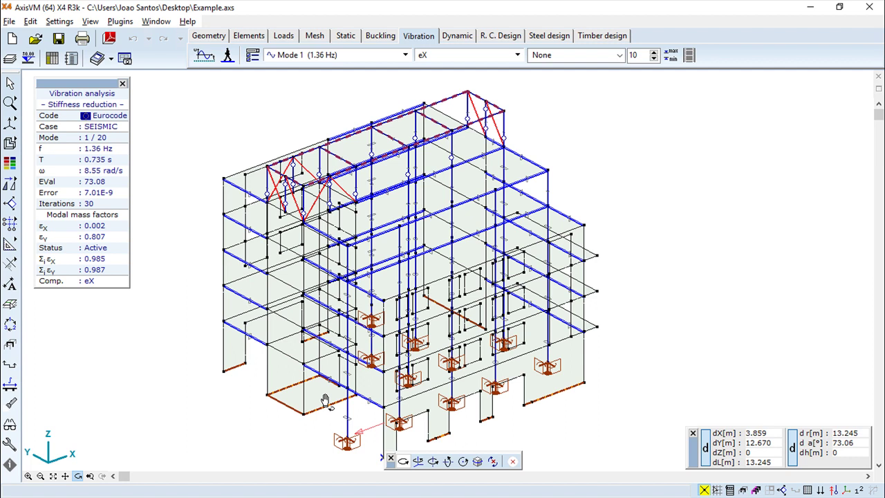
{"action": "left_click", "coordinate": [406, 55]}
{"action": "left_click", "coordinate": [330, 105]}
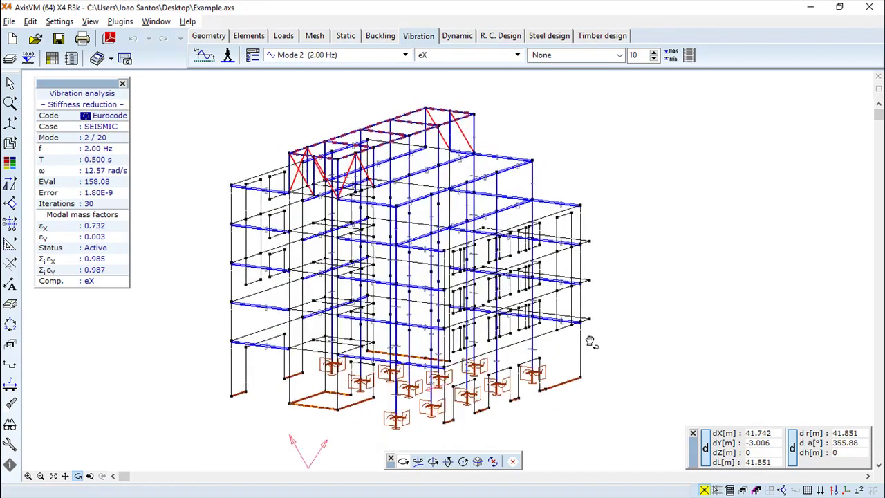
{"action": "left_click", "coordinate": [406, 55]}
{"action": "left_click", "coordinate": [356, 115]}
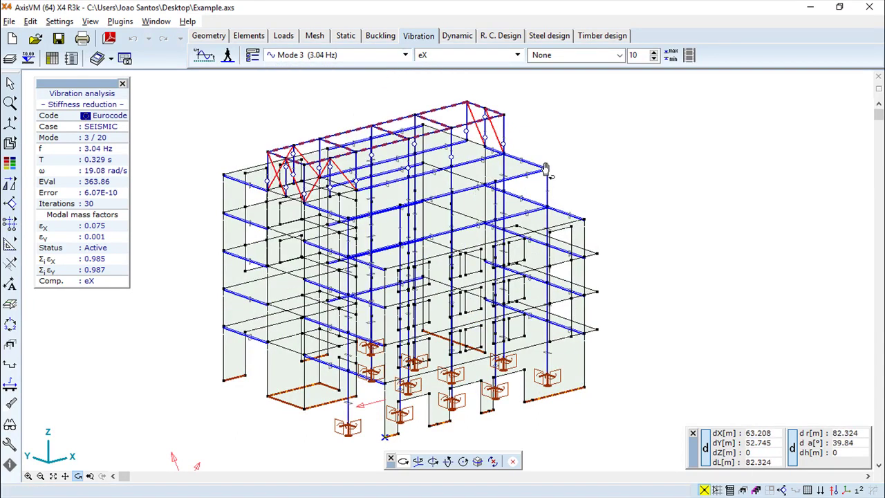
{"action": "scroll", "coordinate": [488, 158], "scroll_direction": "up", "scroll_amount": 2}
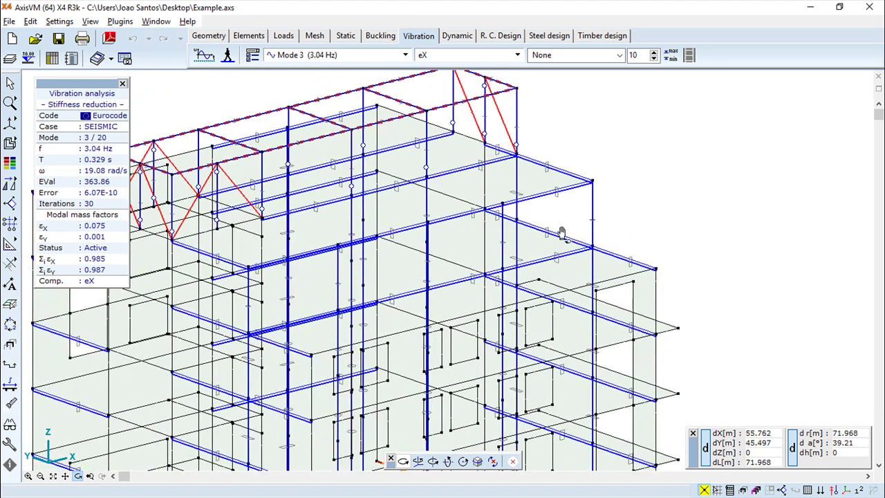
{"action": "left_click", "coordinate": [407, 56]}
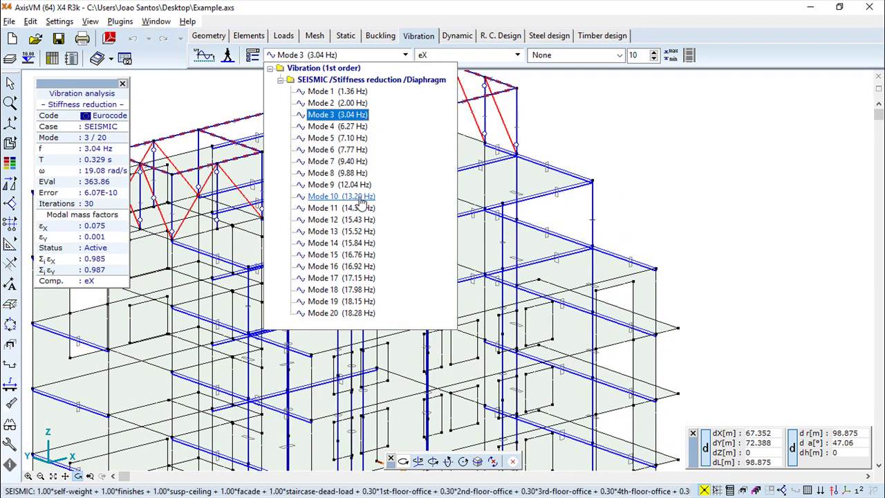
{"action": "left_click", "coordinate": [349, 221]}
Step: Display Mode 20 (18.28 Hz) as a Diagram in a perspective view
{"action": "scroll", "coordinate": [450, 282], "scroll_direction": "down", "scroll_amount": 3}
{"action": "scroll", "coordinate": [432, 287], "scroll_direction": "up", "scroll_amount": 3}
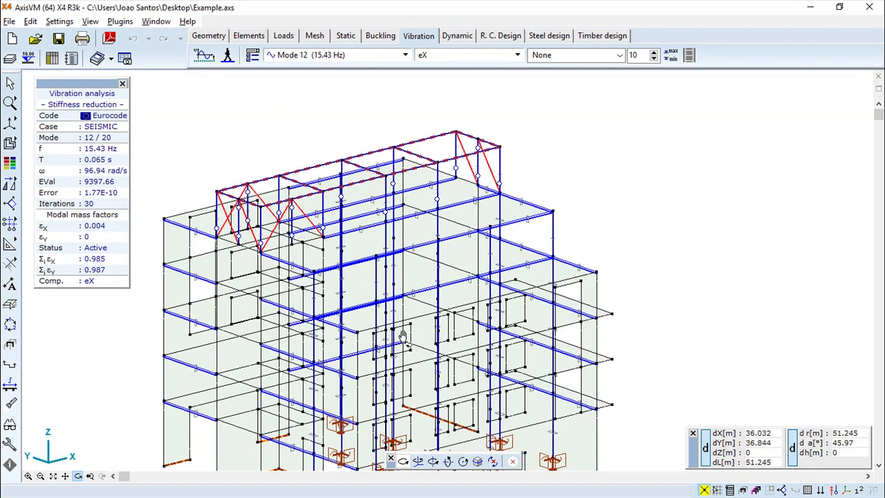
{"action": "scroll", "coordinate": [341, 400], "scroll_direction": "down", "scroll_amount": 1}
{"action": "key", "text": "ctrl+1"}
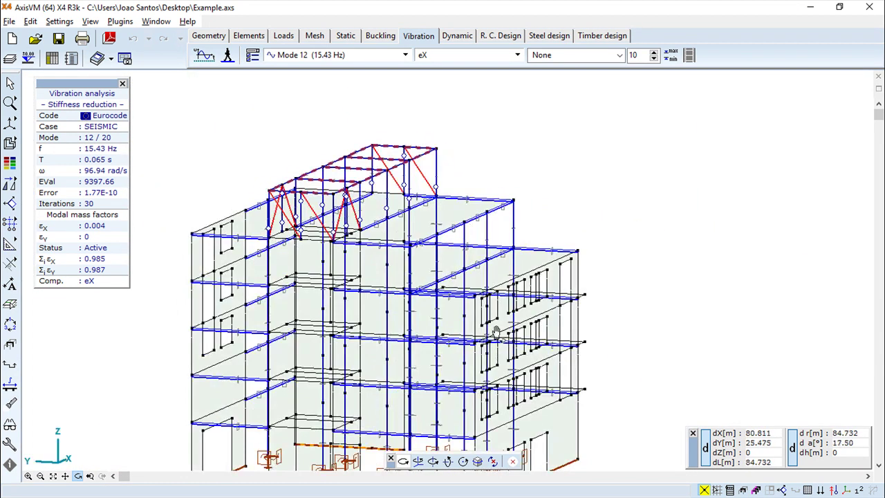
{"action": "key", "text": "ctrl+4"}
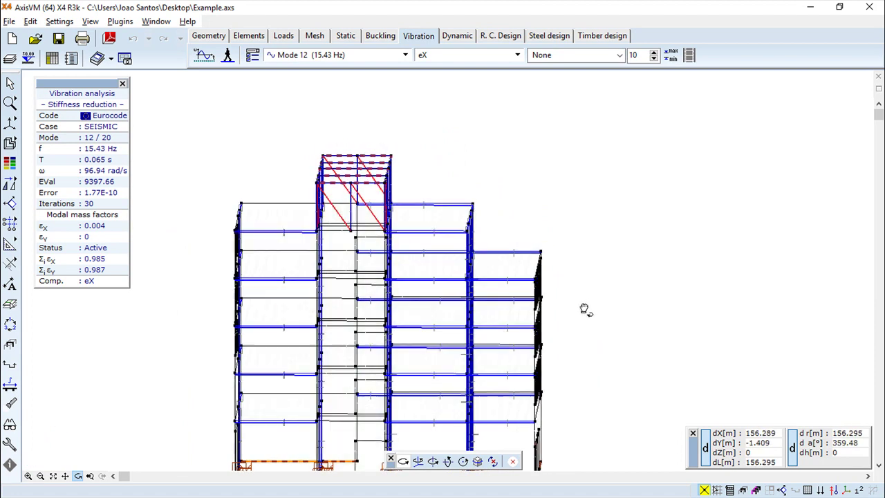
{"action": "left_click", "coordinate": [406, 54]}
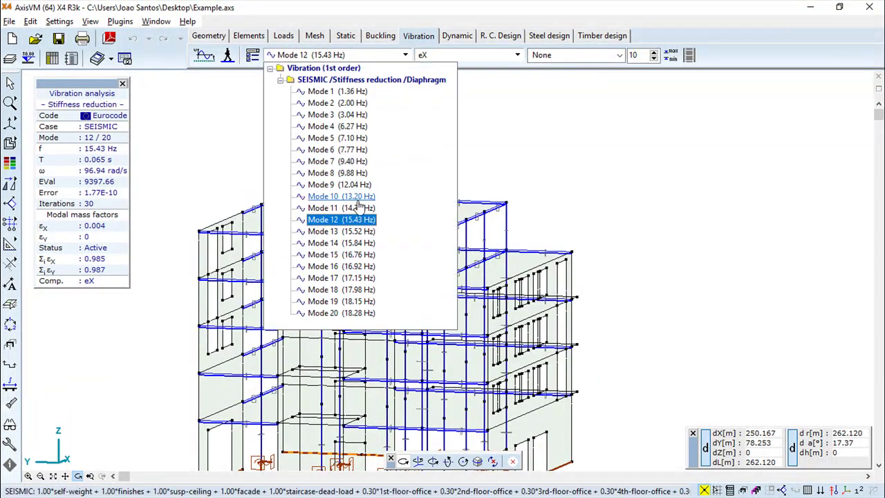
{"action": "left_click", "coordinate": [352, 316]}
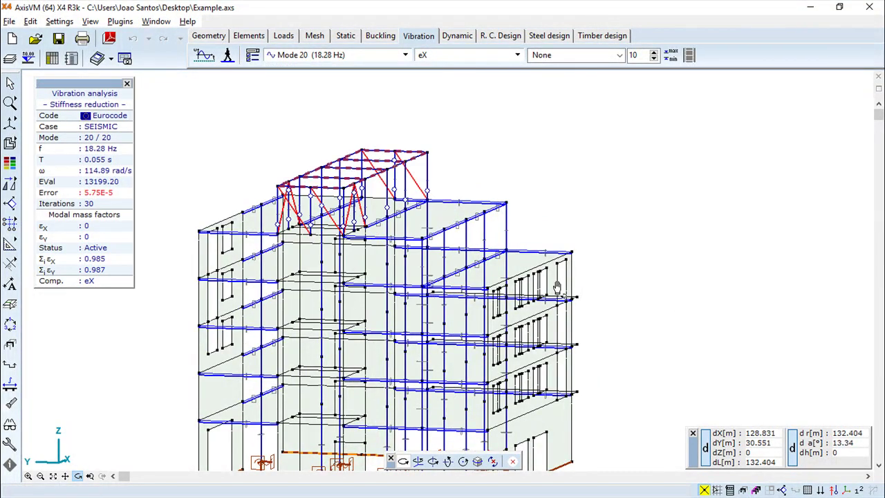
{"action": "left_click_drag", "start_coordinate": [607, 320], "coordinate": [577, 349]}
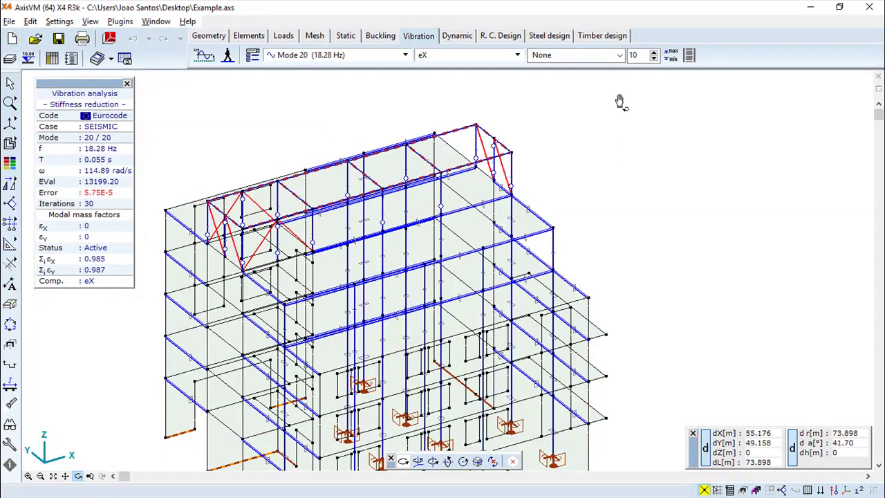
{"action": "left_click", "coordinate": [620, 57]}
{"action": "left_click", "coordinate": [560, 67]}
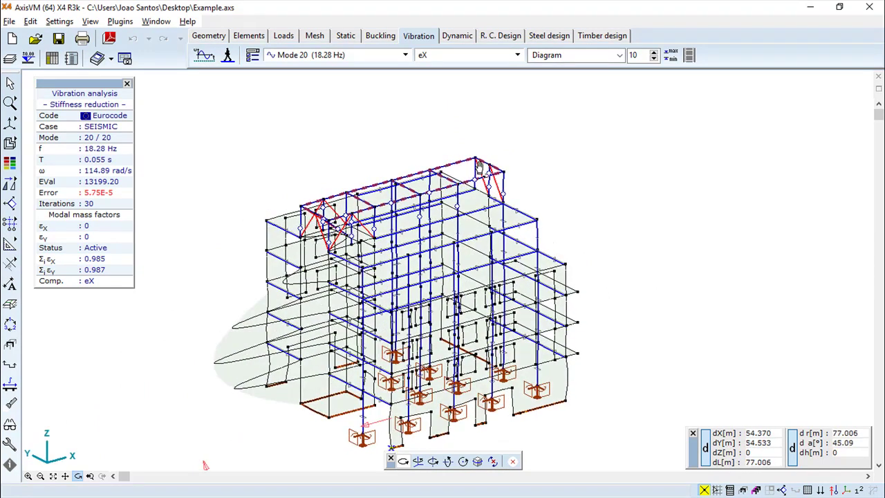
Step: Switch the displayed SEISMIC mode from Mode 20 through Mode 2 to Mode 1 (1.36 Hz), then zoom in
{"action": "left_click", "coordinate": [405, 55]}
{"action": "left_click", "coordinate": [325, 103]}
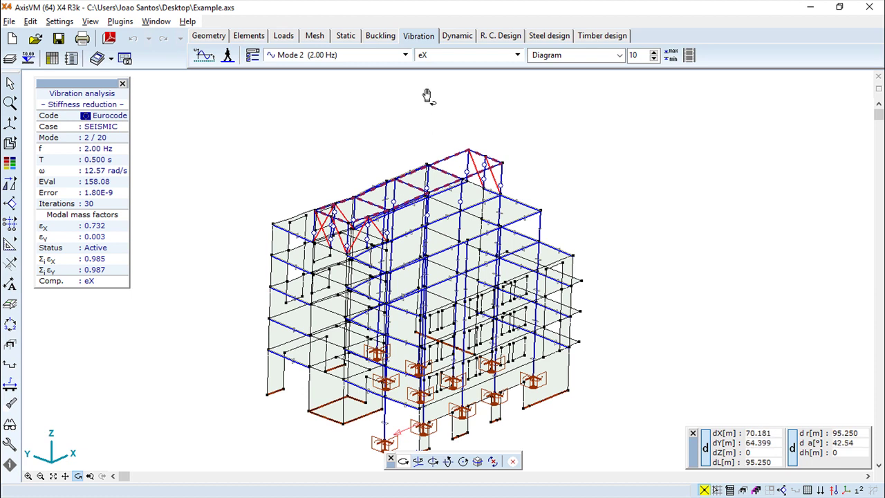
{"action": "left_click", "coordinate": [406, 56]}
{"action": "left_click", "coordinate": [325, 81]}
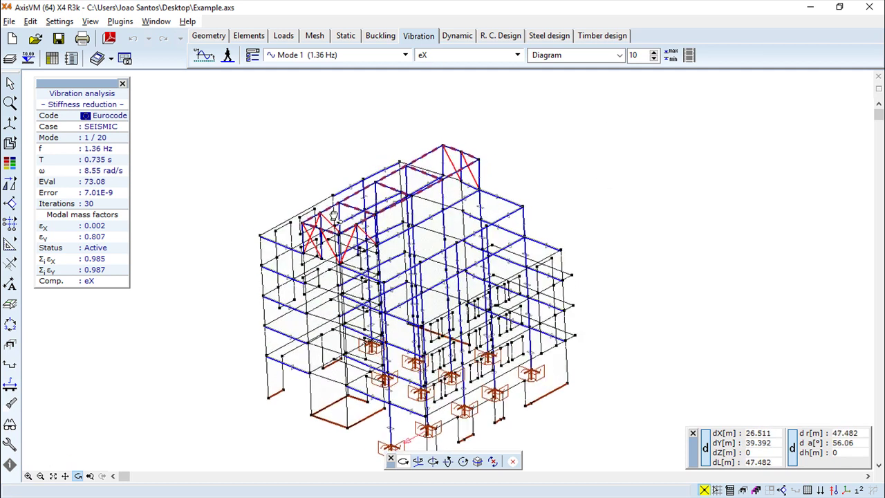
{"action": "left_click", "coordinate": [463, 461]}
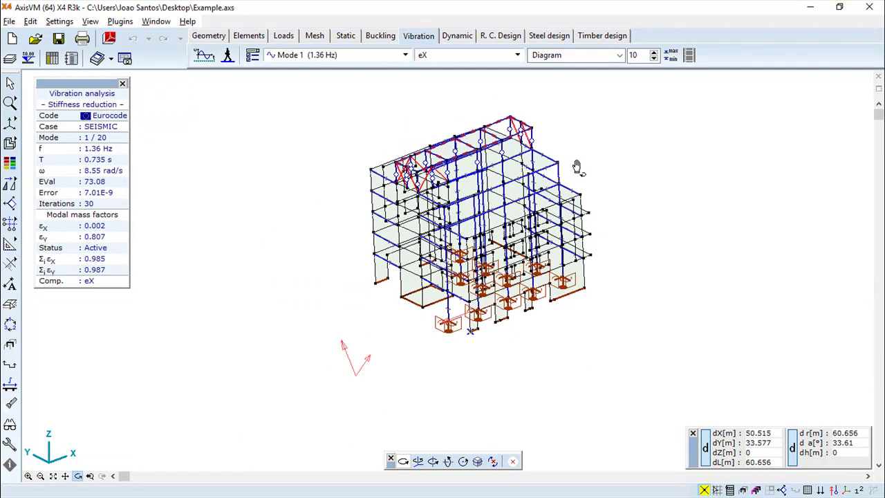
{"action": "scroll", "coordinate": [577, 168], "scroll_direction": "up", "scroll_amount": 2}
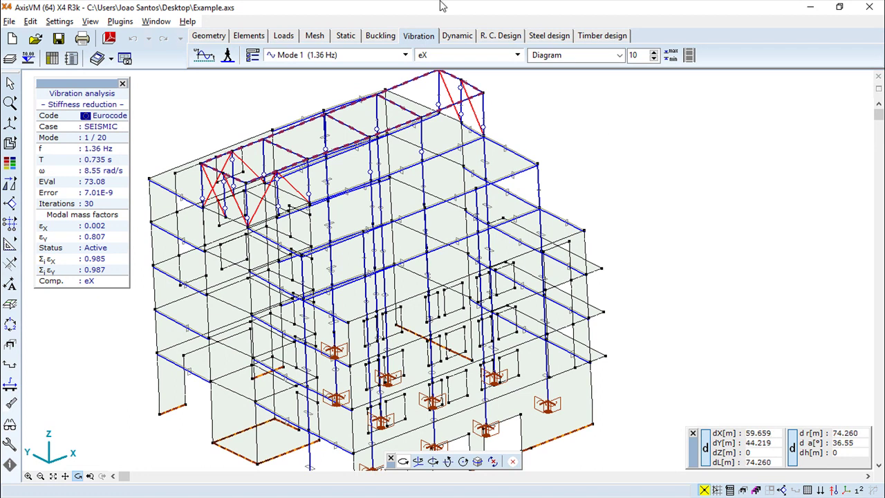
Step: Open the Table Browser with the SEISMIC modal mass factors and enlarge its window
{"action": "left_click", "coordinate": [52, 60]}
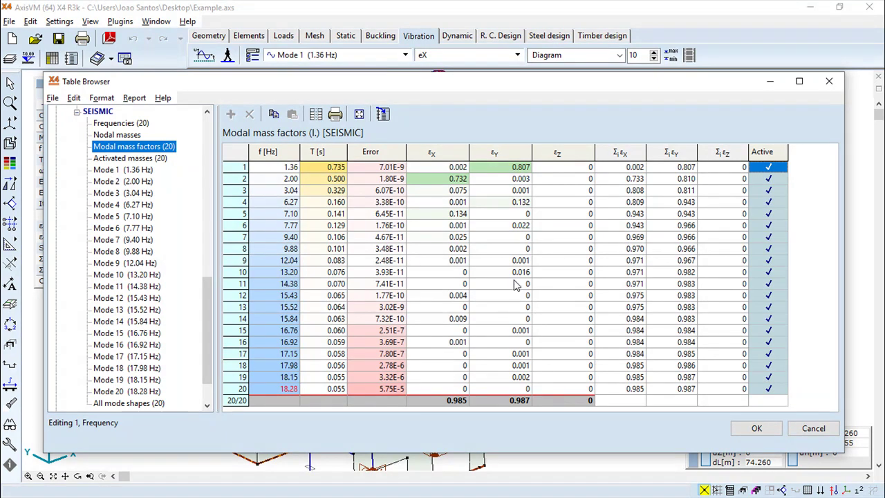
{"action": "left_click_drag", "start_coordinate": [839, 453], "coordinate": [863, 495]}
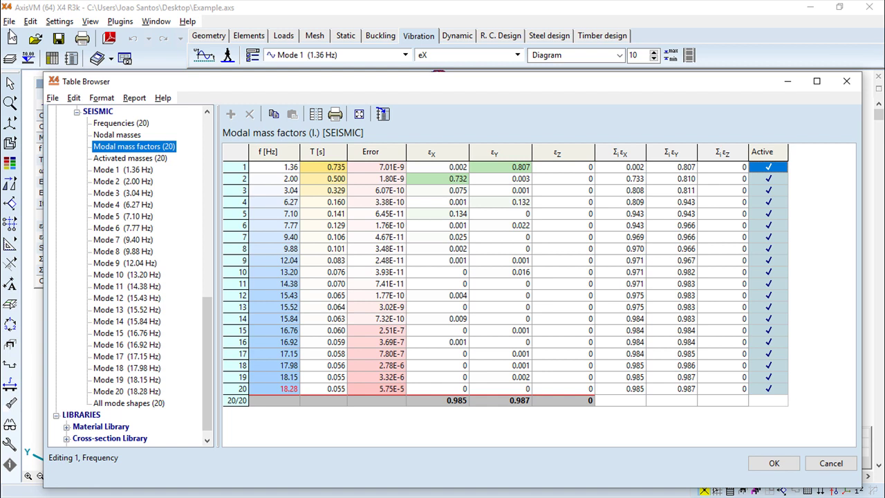
Step: Turn off the mode shapes whose mass factors fall under the threshold values
{"action": "right_click", "coordinate": [368, 243]}
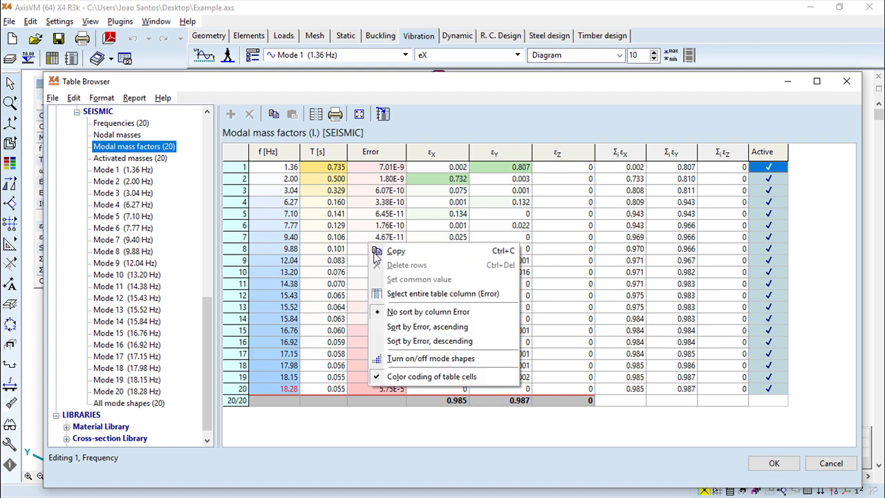
{"action": "left_click", "coordinate": [428, 359]}
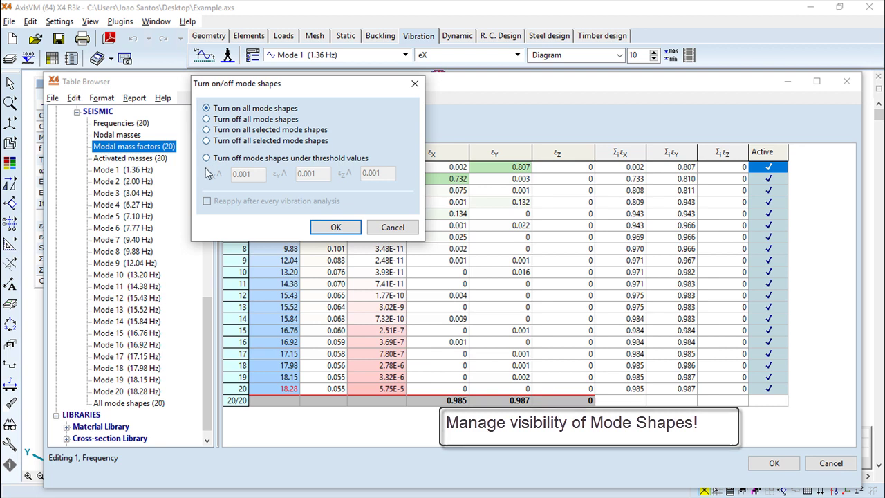
{"action": "left_click", "coordinate": [217, 160]}
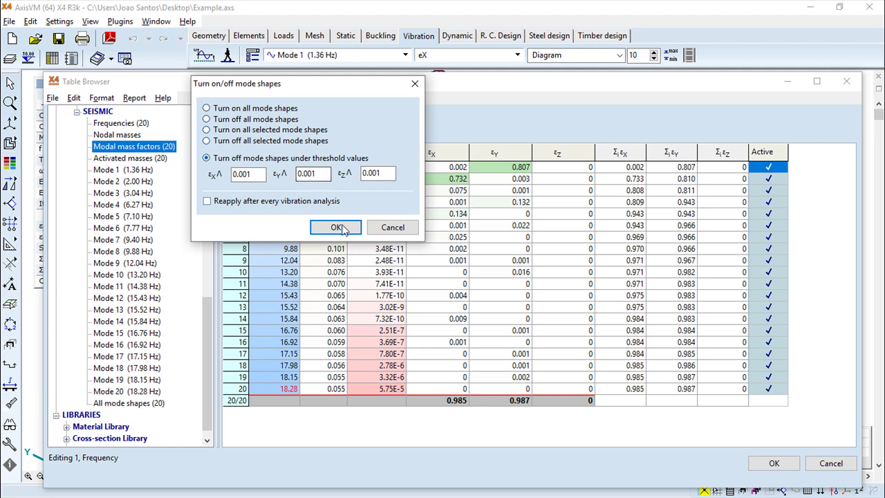
{"action": "left_click", "coordinate": [336, 228]}
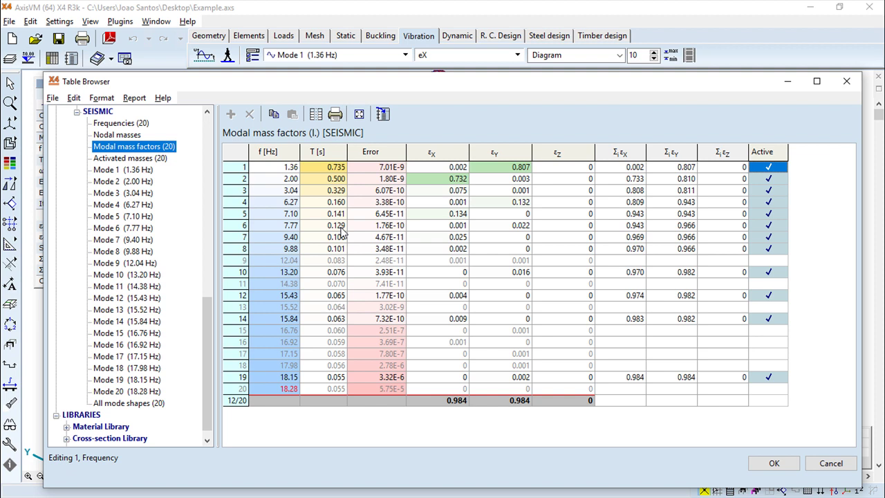
Step: Make the thresholds reapply after every vibration analysis, then close the results tables
{"action": "right_click", "coordinate": [338, 230]}
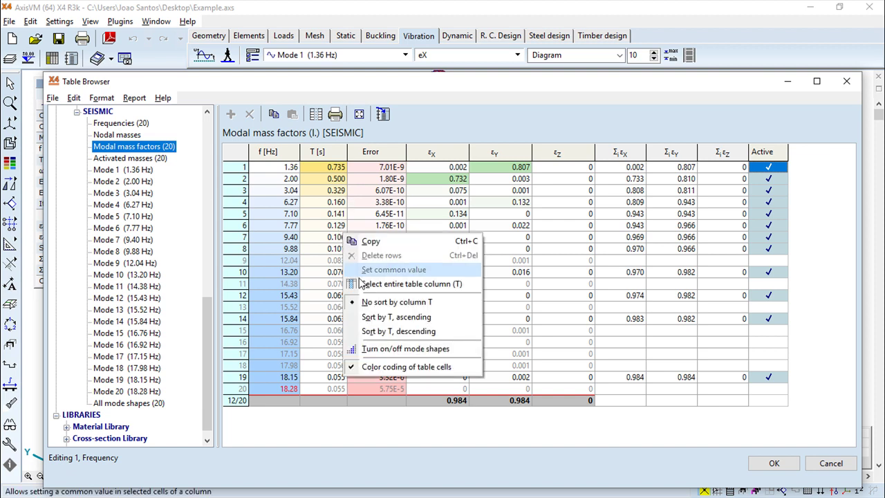
{"action": "left_click", "coordinate": [372, 351]}
{"action": "left_click", "coordinate": [208, 202]}
{"action": "left_click", "coordinate": [336, 230]}
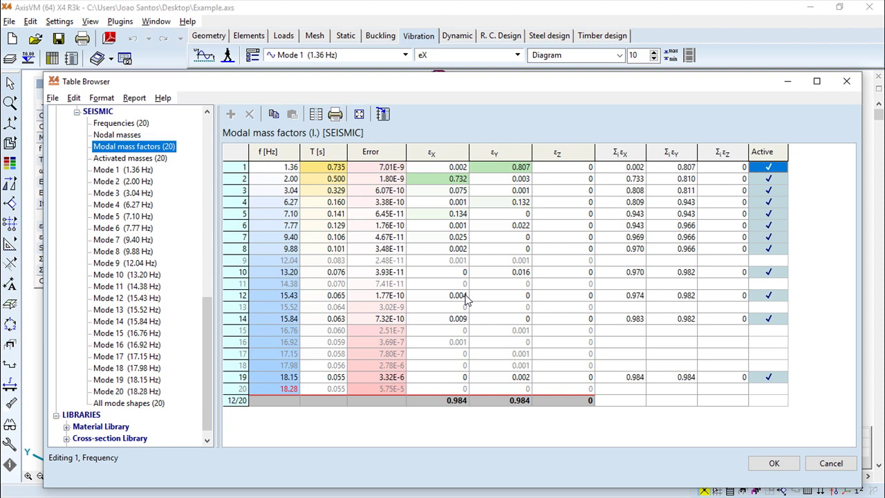
{"action": "left_click", "coordinate": [774, 462]}
{"action": "scroll", "coordinate": [613, 356], "scroll_direction": "up", "scroll_amount": 2}
Step: Zoom out the model view and reopen the Table Browser with the vibration results
{"action": "scroll", "coordinate": [604, 355], "scroll_direction": "down", "scroll_amount": 3}
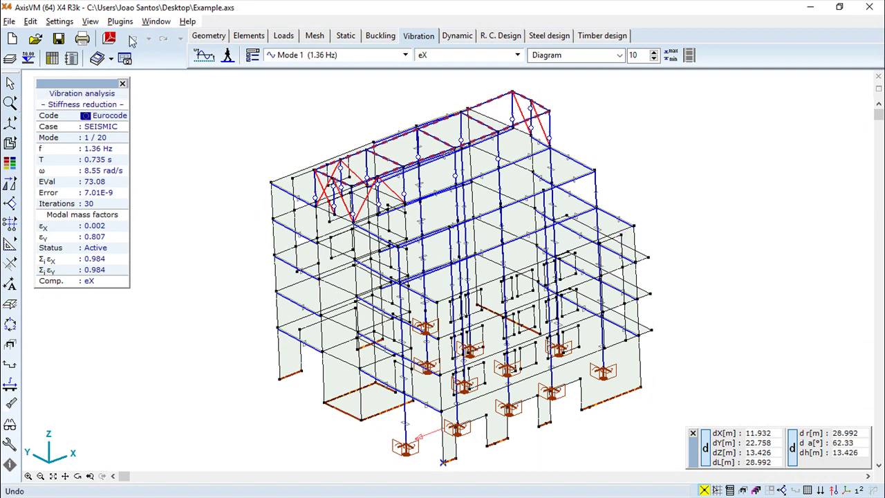
{"action": "left_click", "coordinate": [54, 61]}
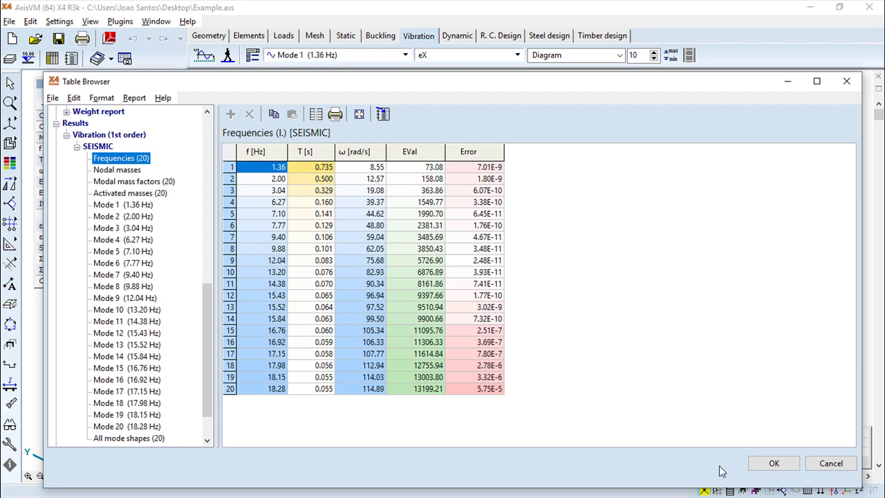
Step: Close the Table Browser after reviewing the Frequencies table for all 20 modes
{"action": "left_click", "coordinate": [771, 464]}
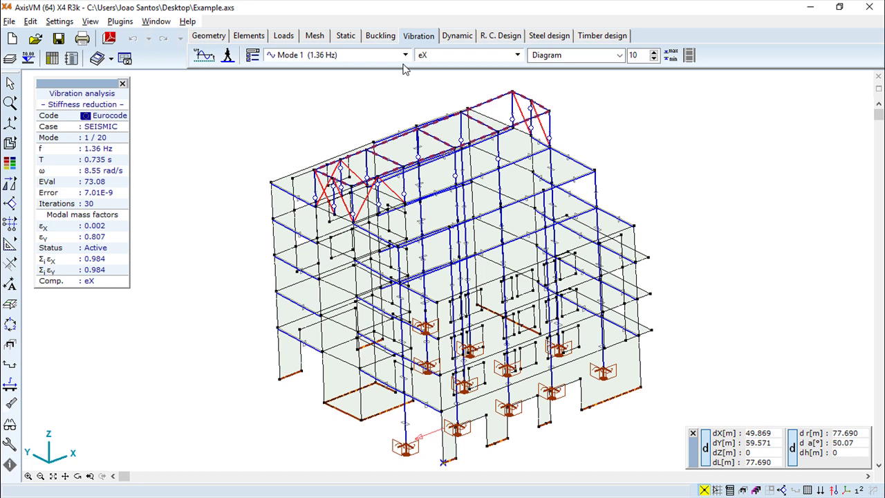
Step: Add a seismic load case pair named SM X, creating SM X X and SM X Y
{"action": "left_click", "coordinate": [283, 37]}
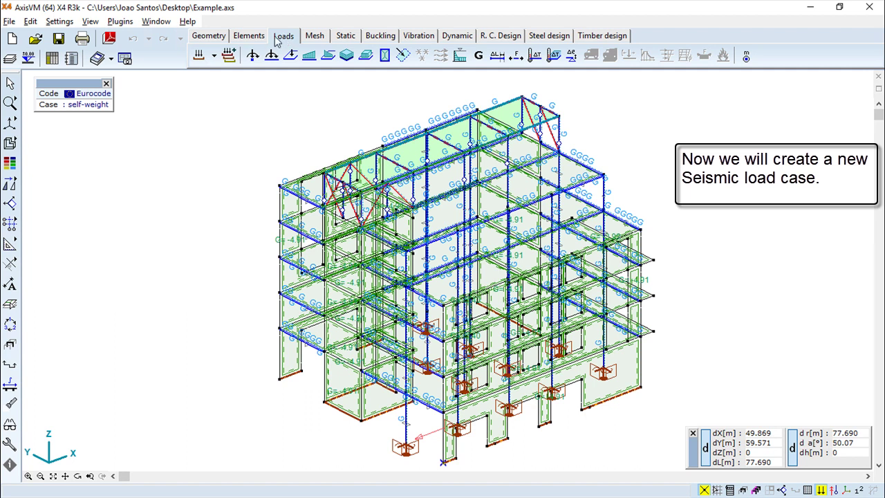
{"action": "left_click", "coordinate": [200, 58]}
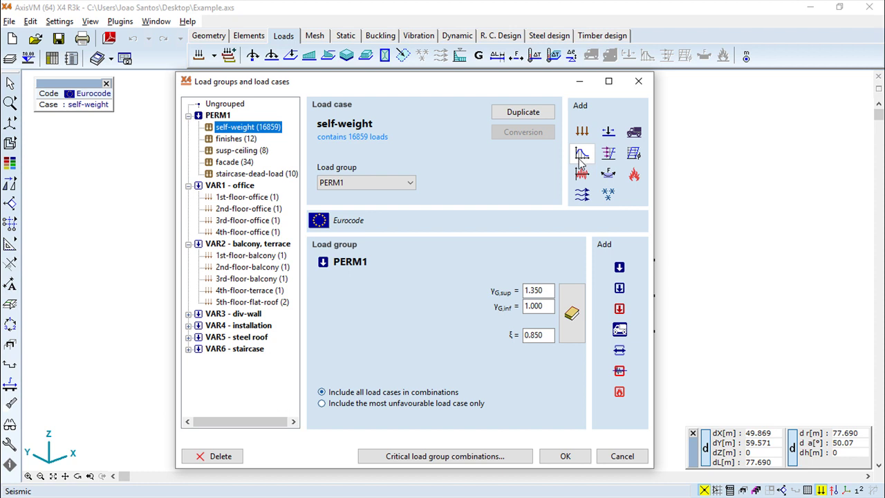
{"action": "left_click", "coordinate": [580, 154]}
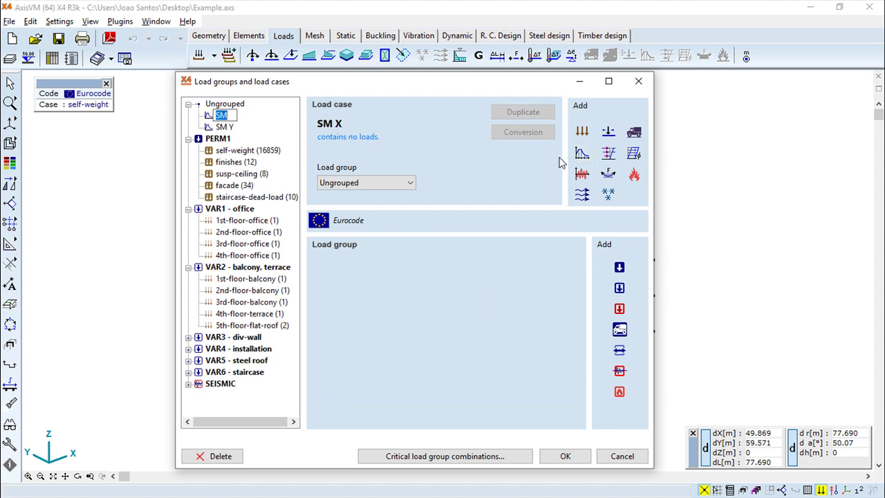
{"action": "left_click", "coordinate": [231, 116]}
{"action": "type", "text": "X"}
{"action": "key", "text": "Return"}
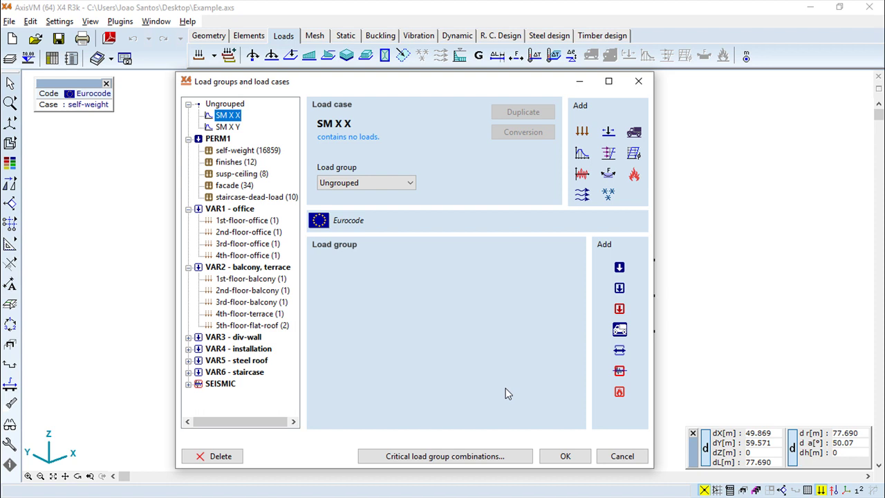
{"action": "left_click", "coordinate": [566, 466]}
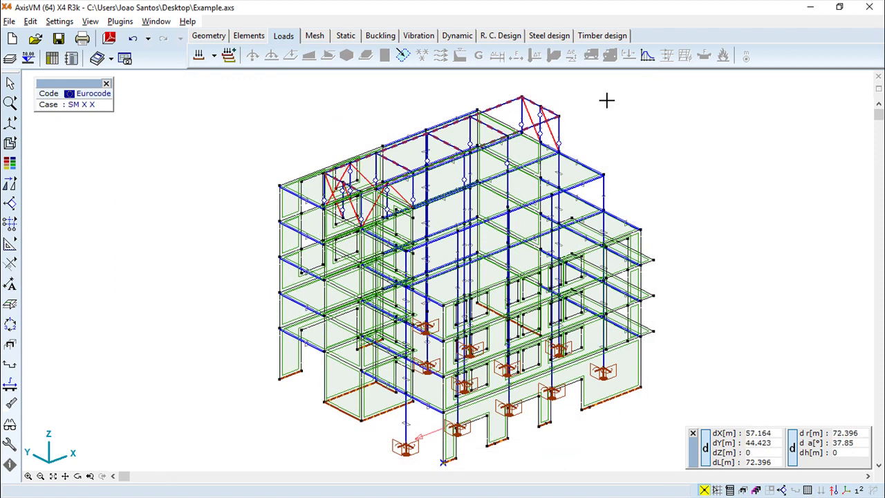
Step: Start the seismic load definition and save the model when prompted
{"action": "left_click", "coordinate": [645, 59]}
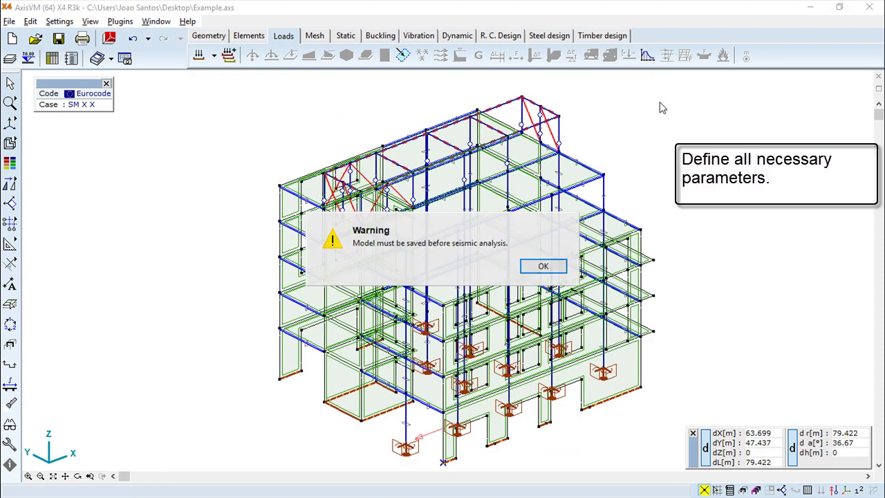
{"action": "left_click", "coordinate": [552, 267]}
{"action": "left_click", "coordinate": [350, 280]}
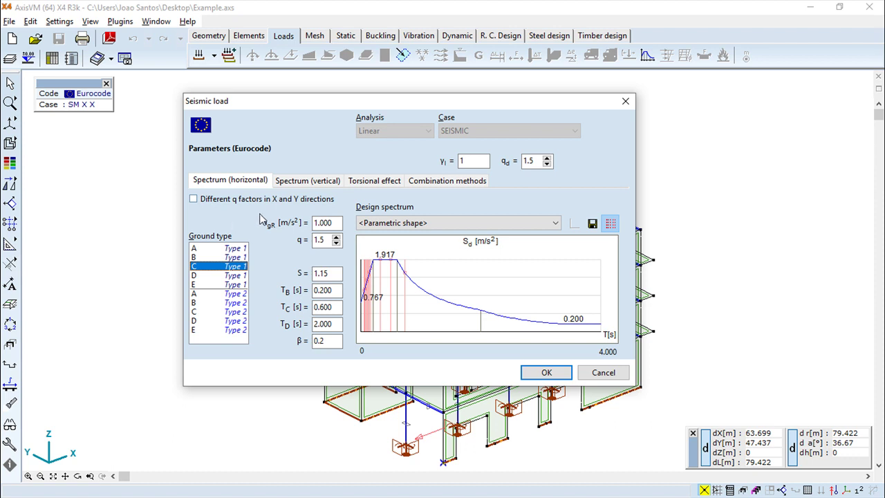
Step: Set the horizontal spectrum ground type to A Type 1, briefly checking the vertical spectrum
{"action": "left_click", "coordinate": [219, 250]}
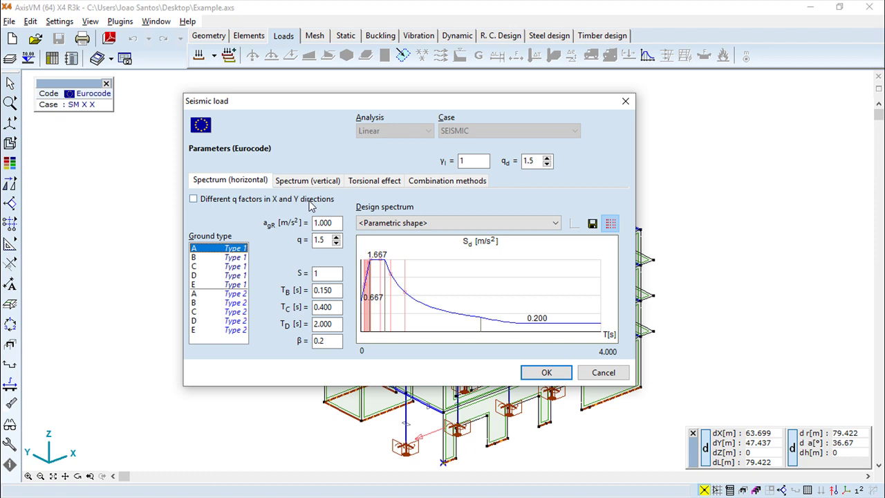
{"action": "left_click", "coordinate": [308, 181]}
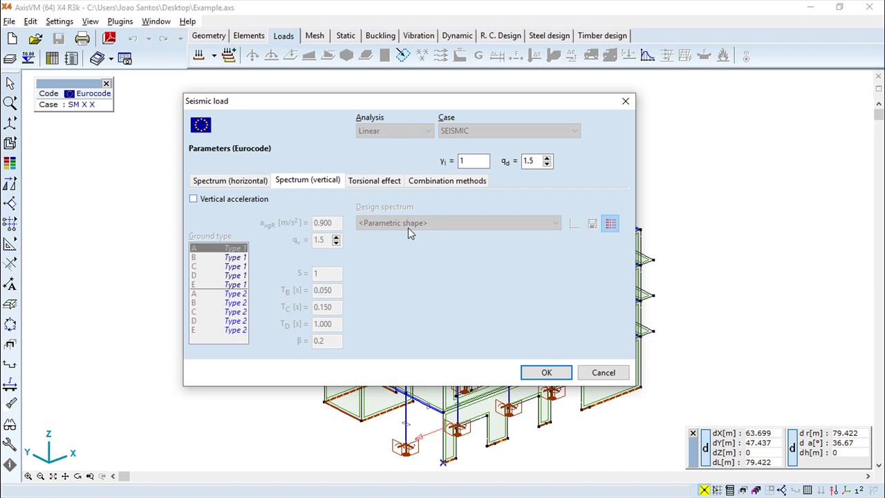
{"action": "left_click", "coordinate": [230, 180]}
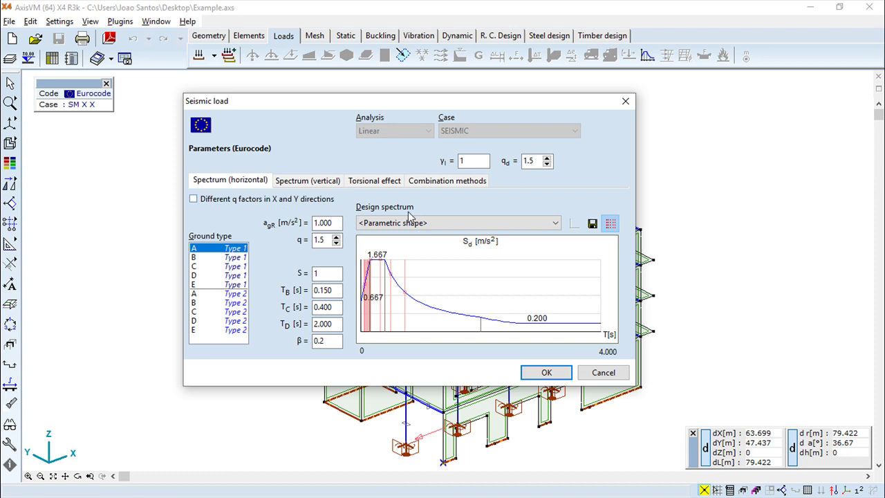
Step: Try a custom design spectrum, revert to parametric shape, and set ground type C Type 1
{"action": "left_click", "coordinate": [555, 224]}
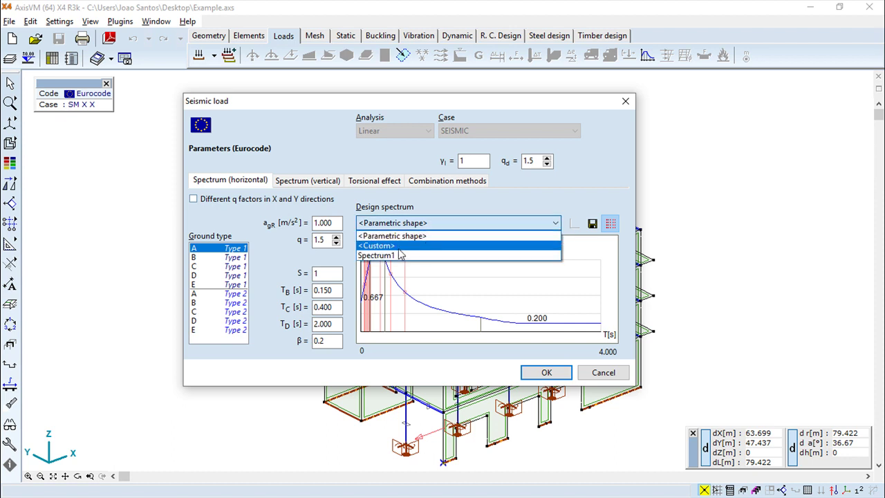
{"action": "left_click", "coordinate": [398, 247]}
{"action": "left_click", "coordinate": [574, 224]}
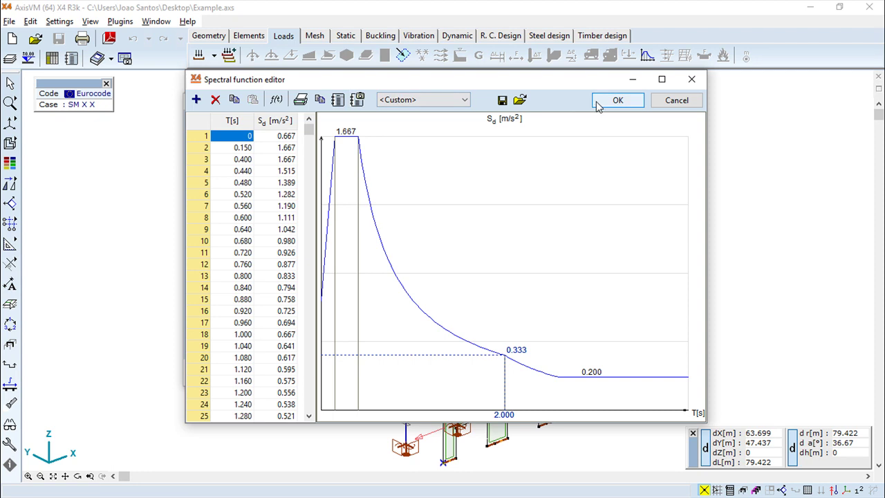
{"action": "left_click", "coordinate": [599, 103]}
{"action": "left_click", "coordinate": [556, 222]}
{"action": "left_click", "coordinate": [435, 236]}
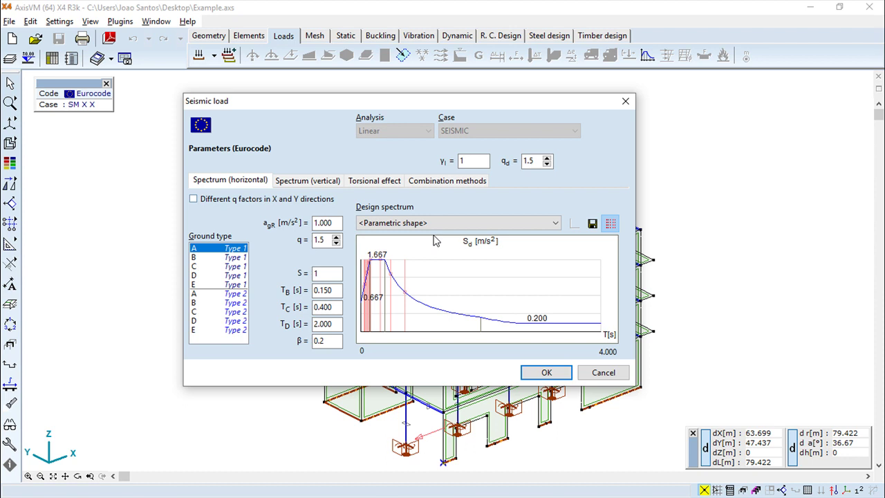
{"action": "left_click", "coordinate": [208, 266]}
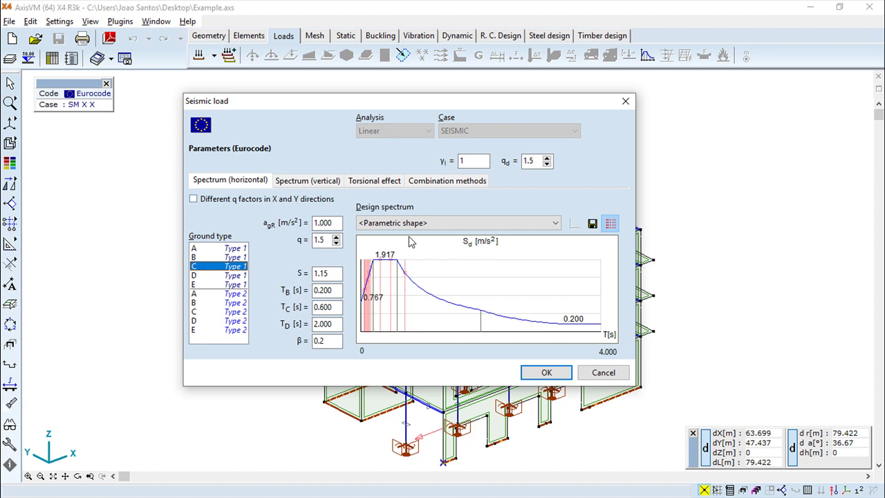
Step: Save the current design spectrum under the name Spectrum0000
{"action": "left_click", "coordinate": [592, 223]}
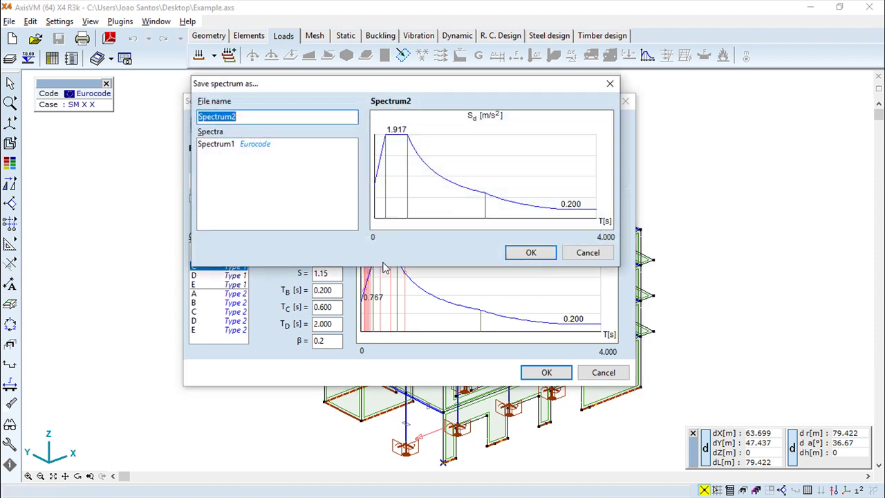
{"action": "left_click", "coordinate": [218, 153]}
{"action": "left_click", "coordinate": [251, 119]}
{"action": "key", "text": "BackSpace"}
{"action": "type", "text": "0000"}
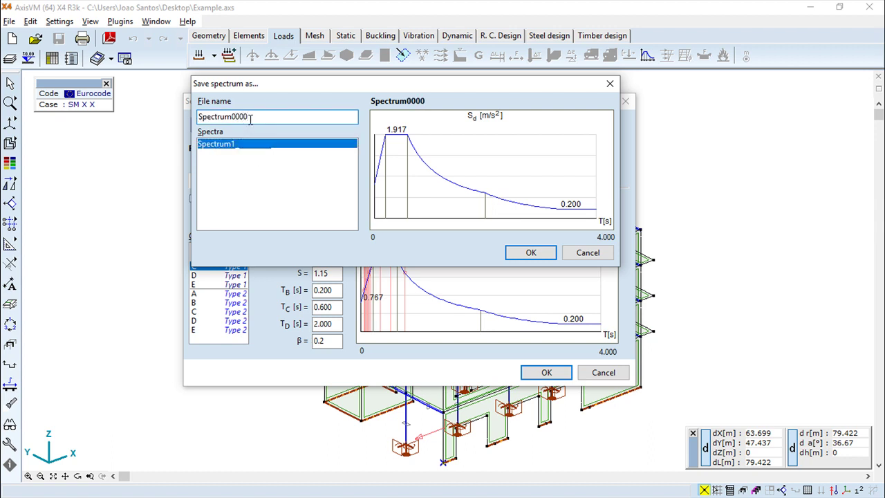
{"action": "left_click", "coordinate": [531, 253]}
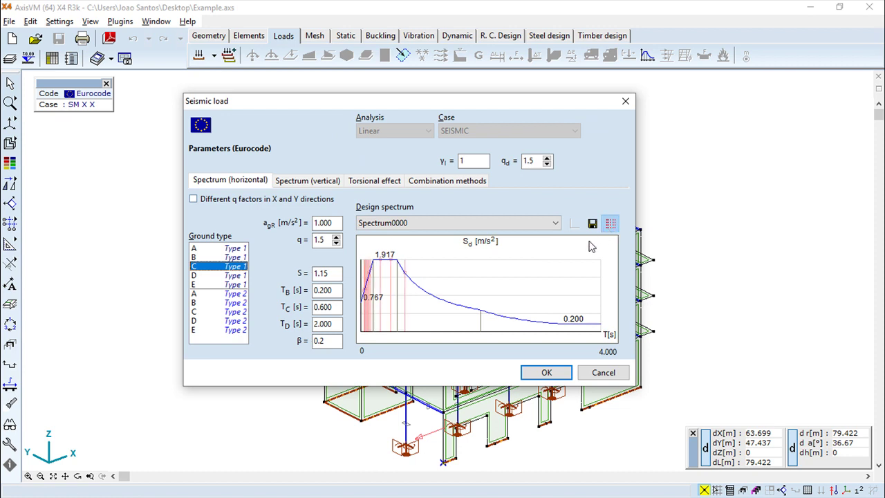
Step: Check vertical spectrum, torsional effect and combination settings (Auto modal, SRSS), then accept the seismic load
{"action": "left_click", "coordinate": [325, 183]}
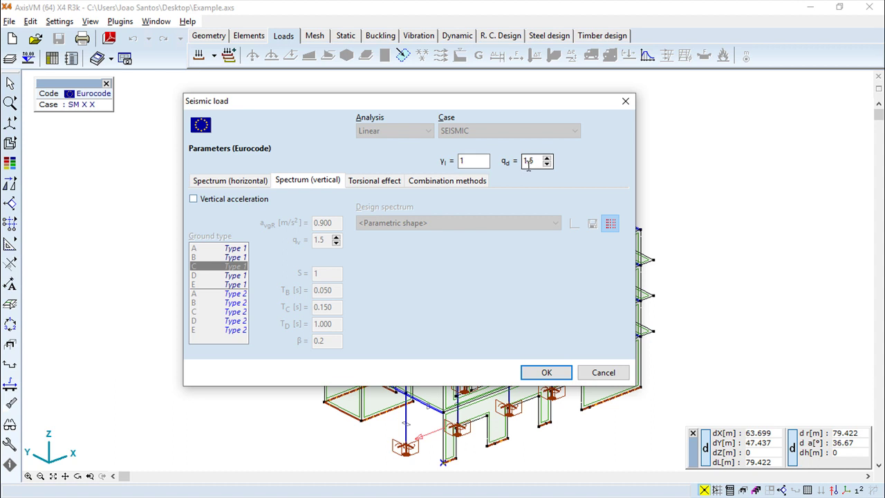
{"action": "left_click", "coordinate": [377, 181]}
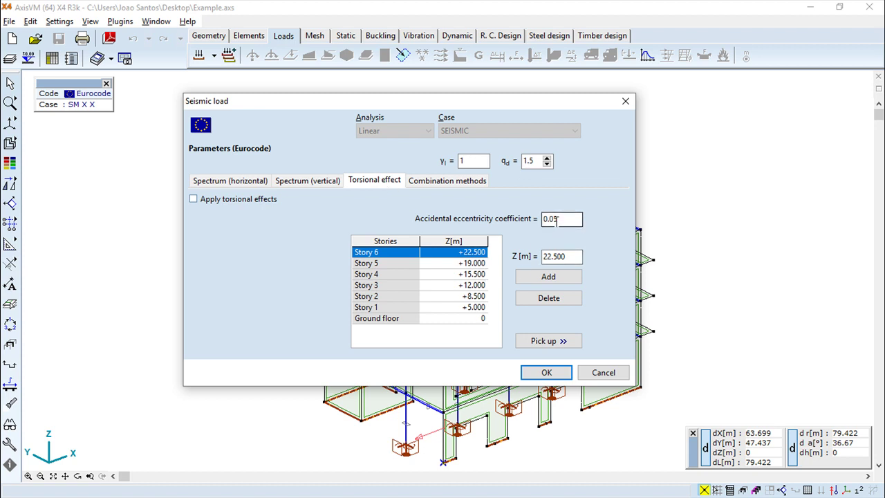
{"action": "left_click", "coordinate": [452, 183]}
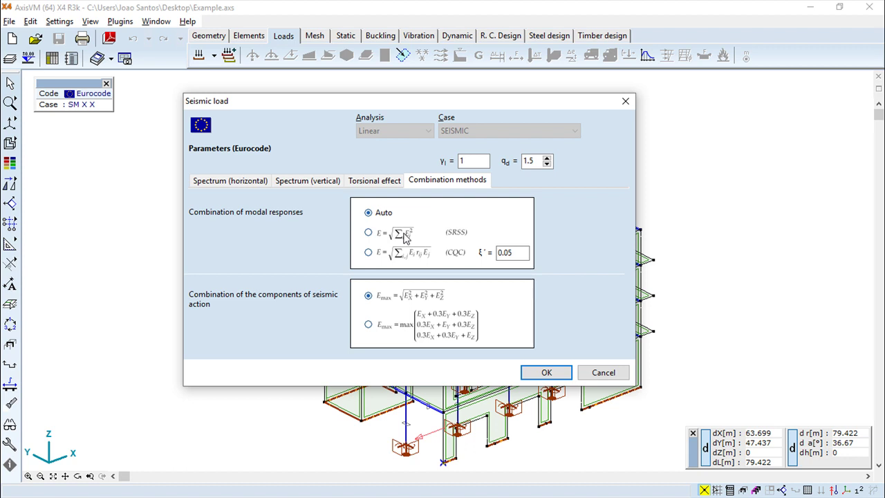
{"action": "left_click", "coordinate": [542, 373]}
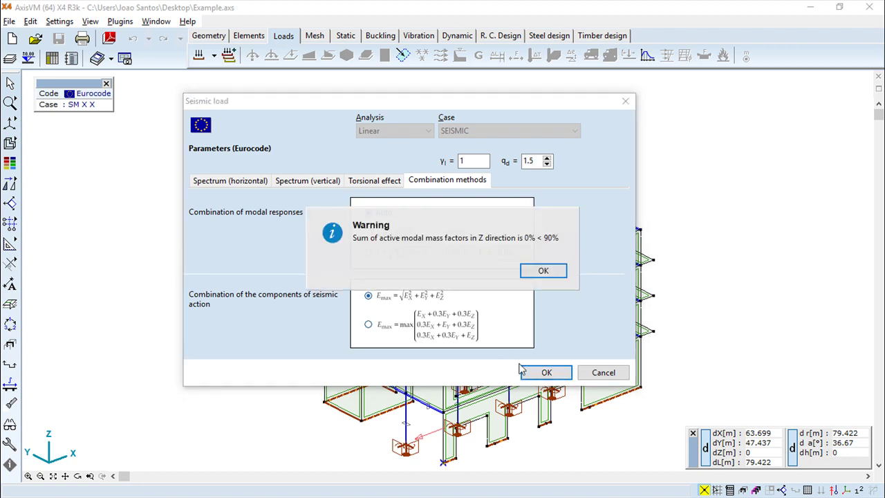
Step: Accept the modal mass warning to generate SM X +, SM X - and modal cases, then list them
{"action": "left_click", "coordinate": [542, 272]}
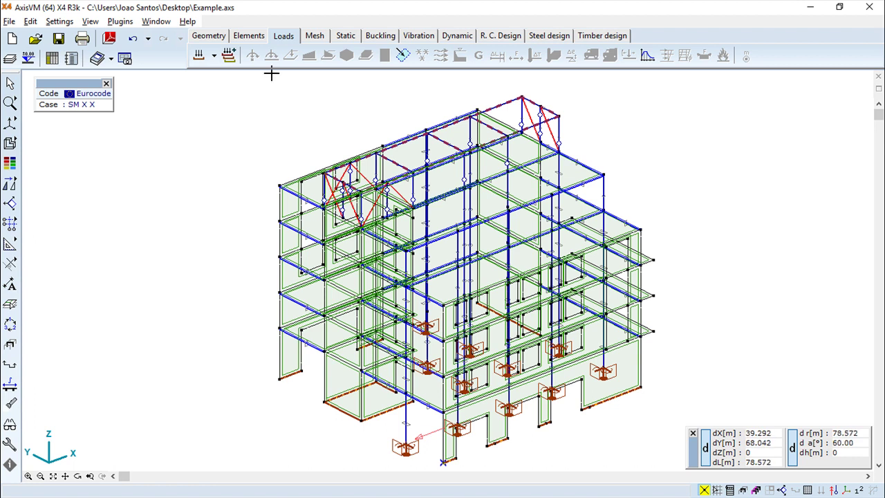
{"action": "left_click", "coordinate": [215, 56]}
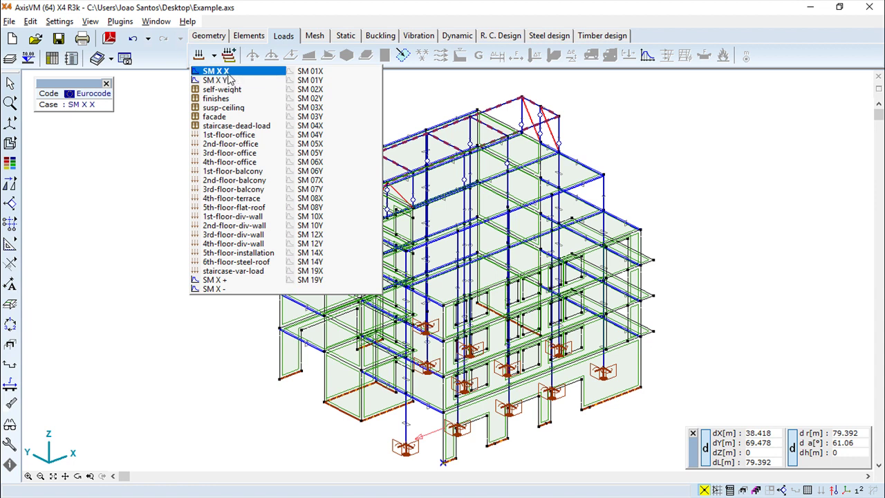
Step: Switch the current load case to modal case SM 01Y and turn off load symbol display
{"action": "left_click", "coordinate": [323, 80]}
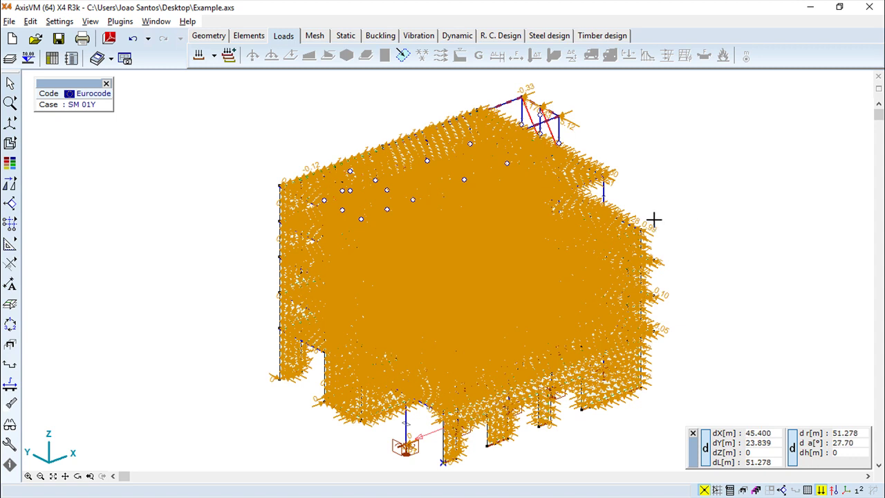
{"action": "left_click", "coordinate": [821, 489]}
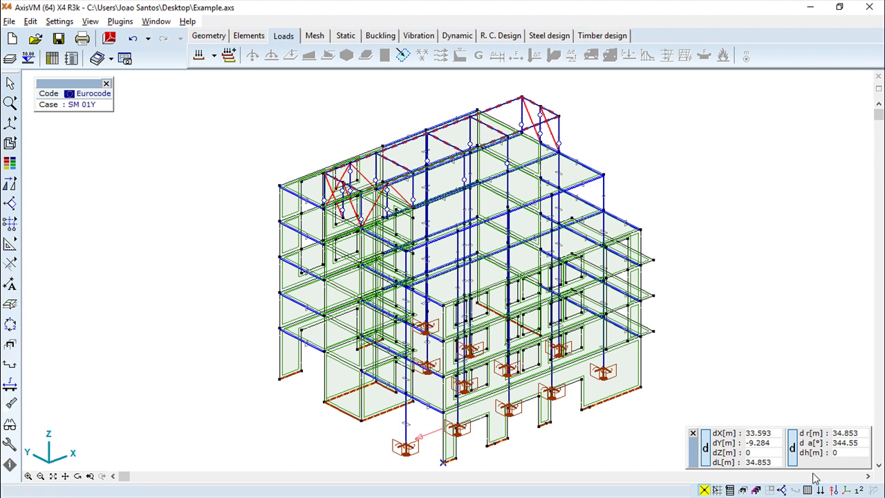
{"action": "left_click", "coordinate": [64, 24]}
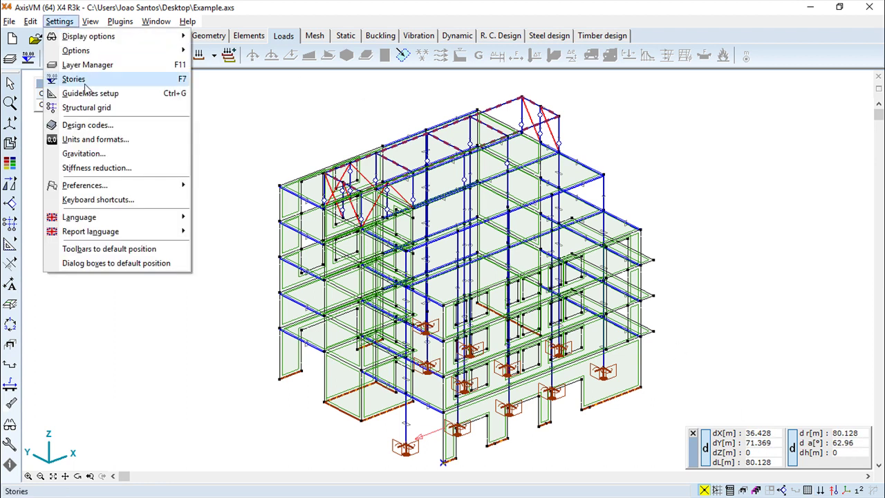
Step: Check the EU scheme's load units (kN, kN/m²) in Units and formats, leaving them unchanged
{"action": "left_click", "coordinate": [77, 139]}
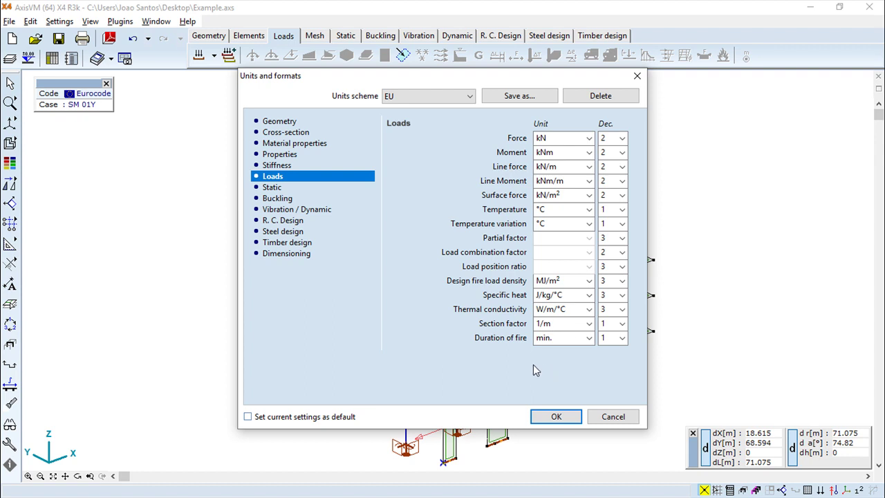
{"action": "left_click", "coordinate": [559, 415]}
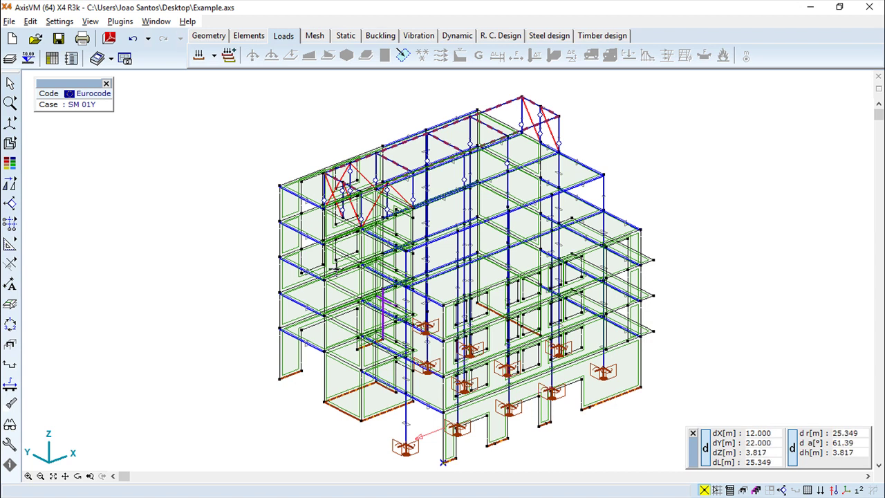
Step: Show the Seismic parameters table (ground type C Type 1, agR 1.000 m/s², q 1.5, SRSS) in the Table Browser
{"action": "left_click", "coordinate": [53, 59]}
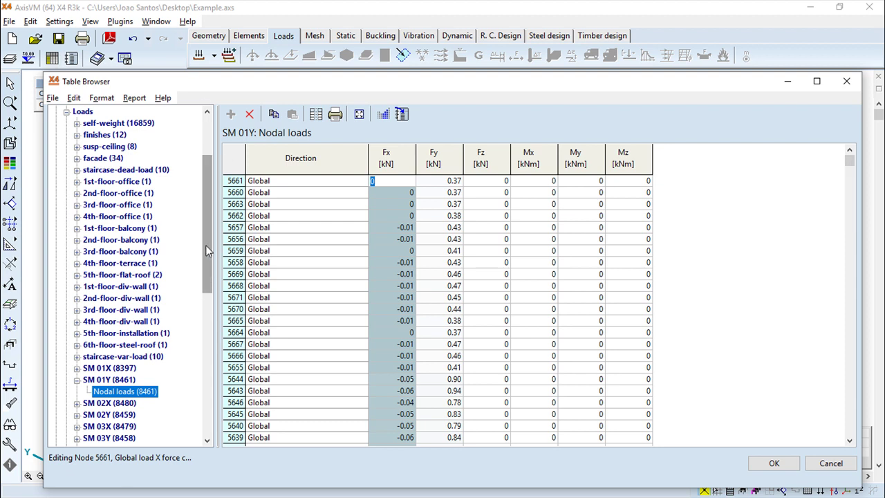
{"action": "left_click_drag", "start_coordinate": [208, 252], "coordinate": [225, 392]}
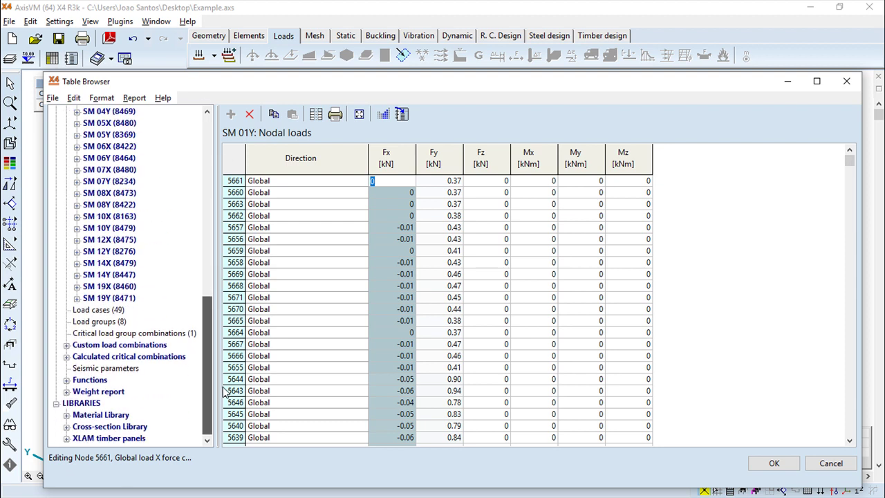
{"action": "left_click", "coordinate": [111, 368]}
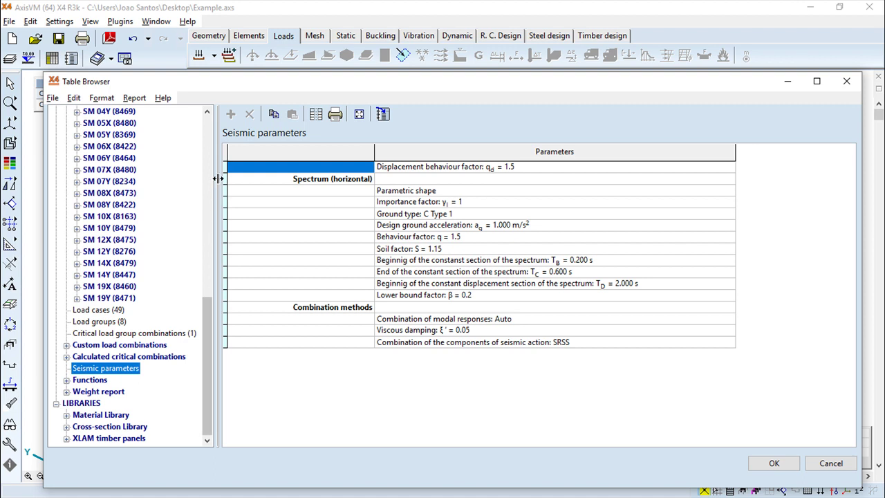
Step: Inspect the seismic parameter rows, then request the calculated critical combinations by load cases
{"action": "left_click", "coordinate": [300, 155]}
{"action": "left_click", "coordinate": [324, 169]}
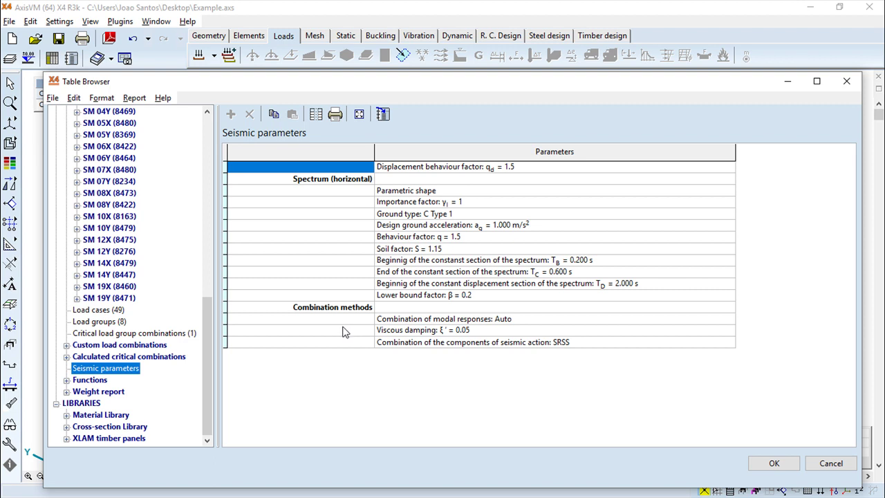
{"action": "left_click", "coordinate": [534, 170]}
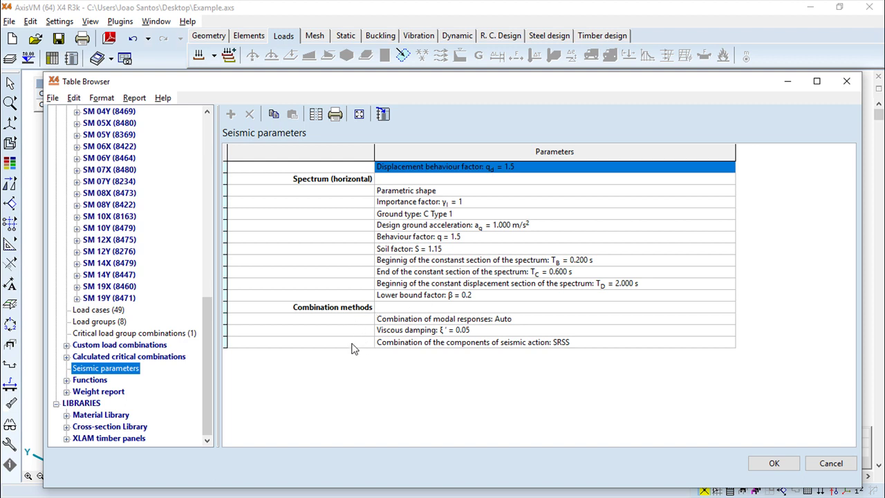
{"action": "left_click", "coordinate": [67, 356]}
{"action": "left_click", "coordinate": [111, 369]}
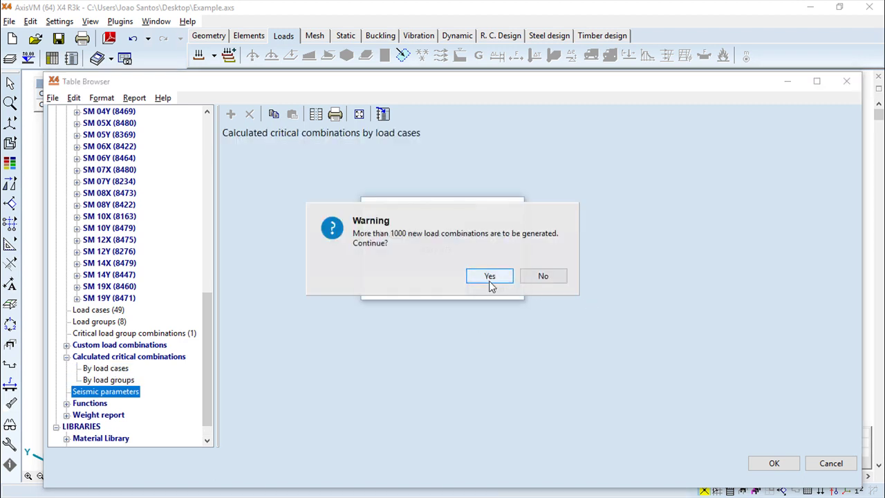
Step: Confirm generating over 1000 critical combinations and go back to the Seismic parameters table
{"action": "left_click", "coordinate": [552, 278]}
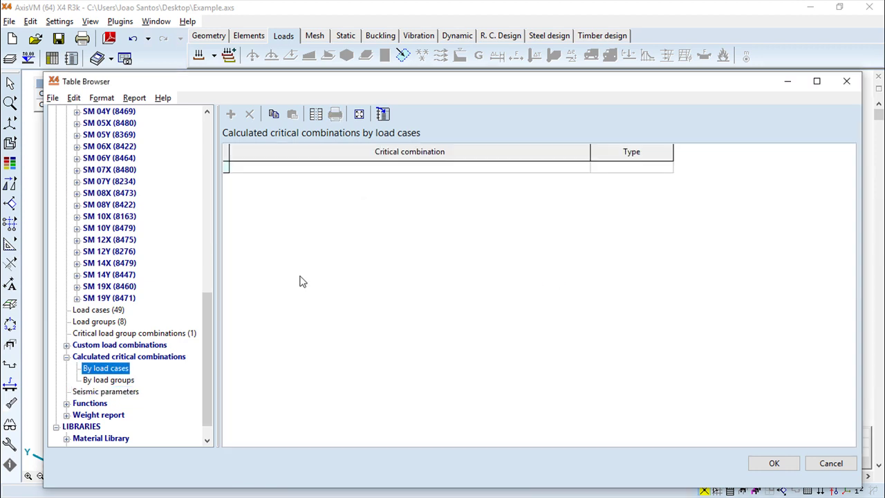
{"action": "left_click", "coordinate": [105, 359]}
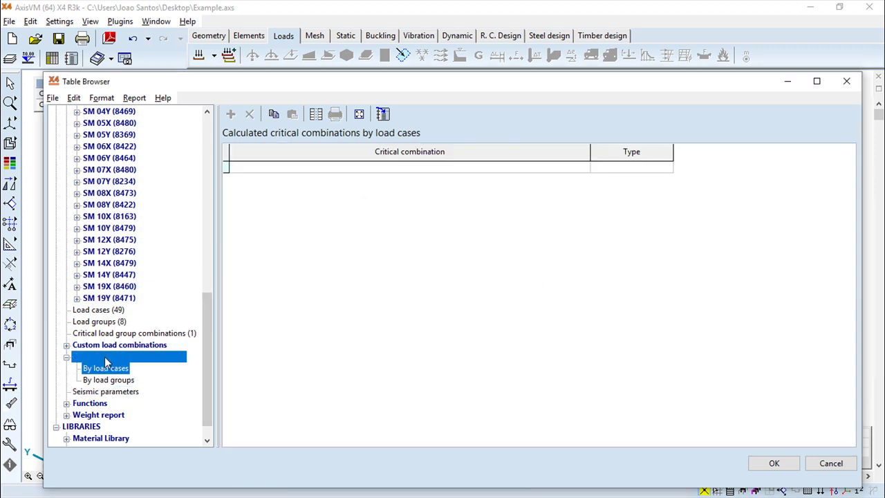
{"action": "left_click", "coordinate": [97, 392]}
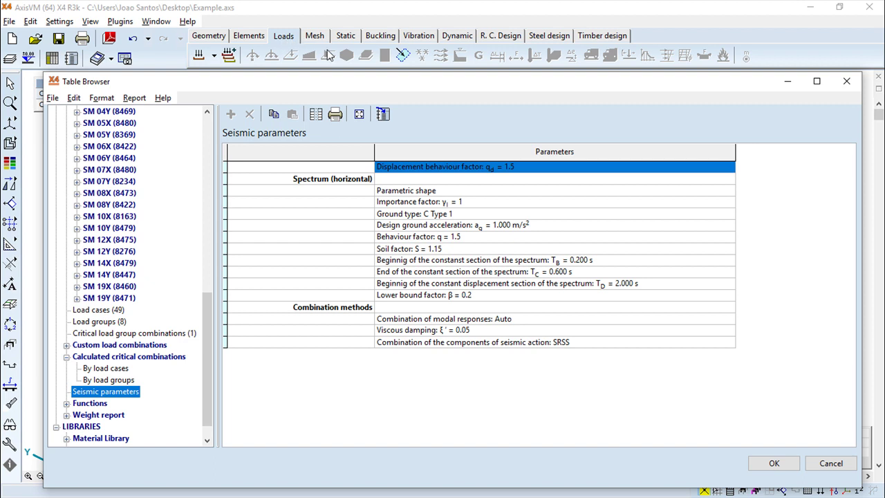
Step: Close the Table Browser and save the modified model in the Static workspace
{"action": "left_click", "coordinate": [784, 464]}
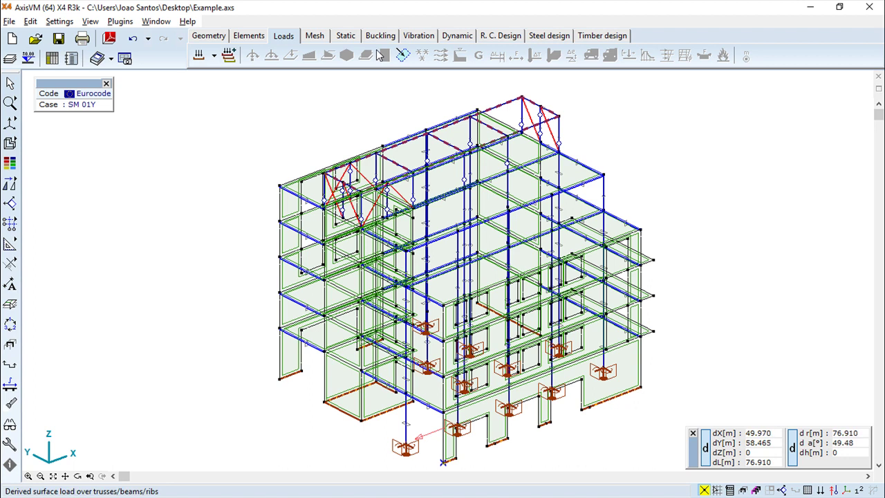
{"action": "left_click", "coordinate": [346, 39]}
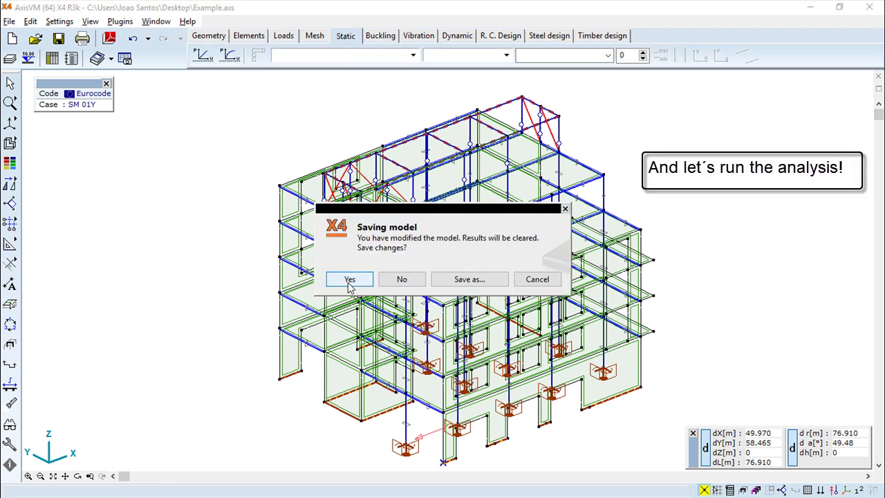
{"action": "left_click", "coordinate": [350, 280]}
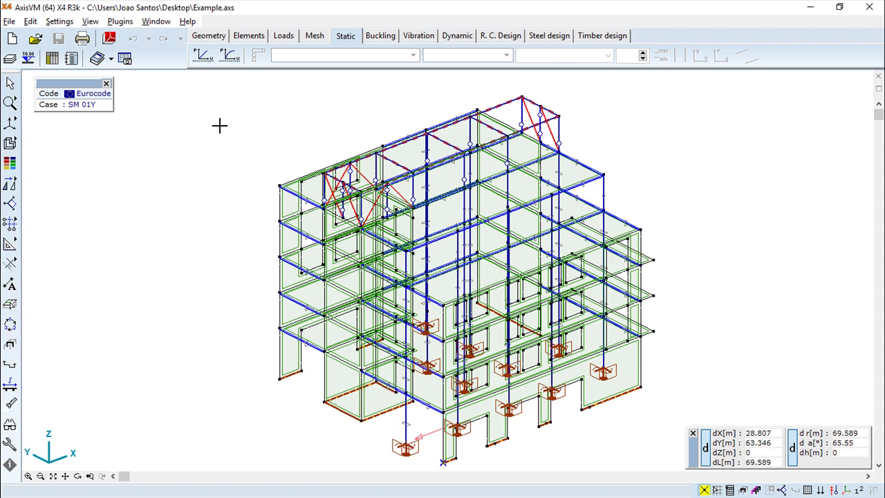
Step: Run the linear static analysis of Example.axs with custom stiffness reduction
{"action": "left_click", "coordinate": [203, 56]}
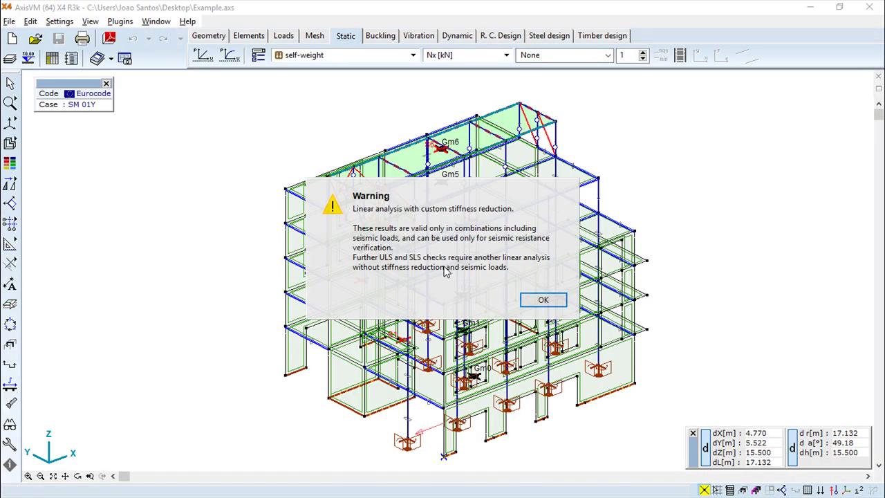
Step: Dismiss the reduced-stiffness warning and bring up the result display parameters
{"action": "left_click", "coordinate": [543, 301]}
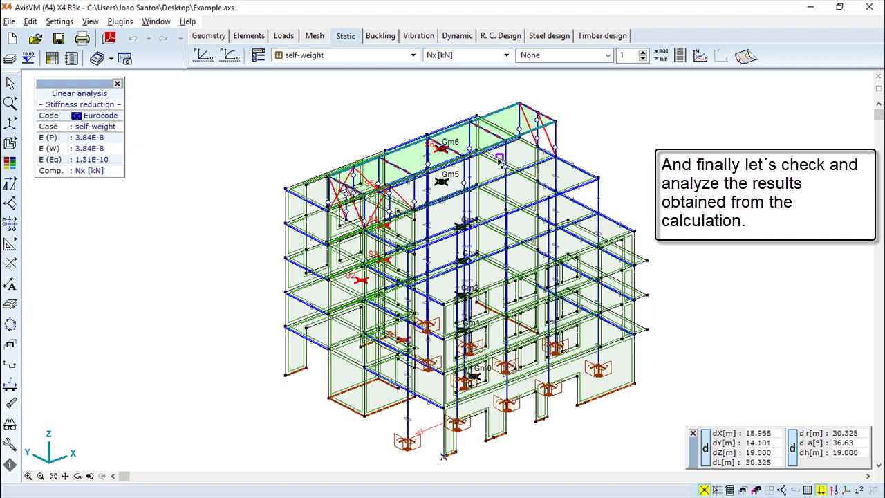
{"action": "left_click", "coordinate": [260, 59]}
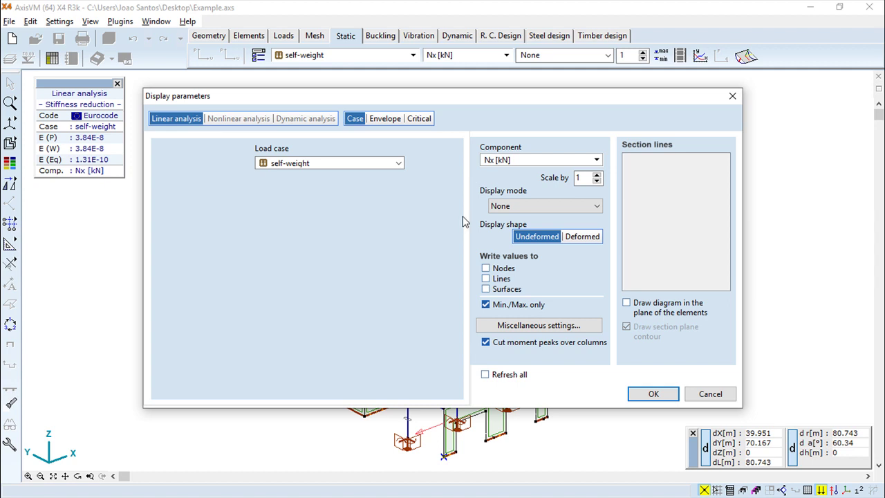
Step: Set the result component to eX [mm] and switch to critical combination results
{"action": "left_click", "coordinate": [594, 159]}
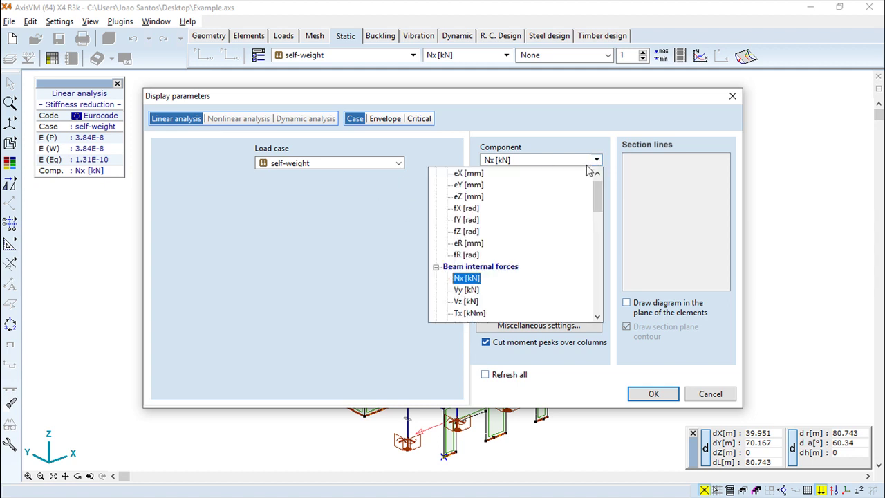
{"action": "left_click", "coordinate": [474, 174]}
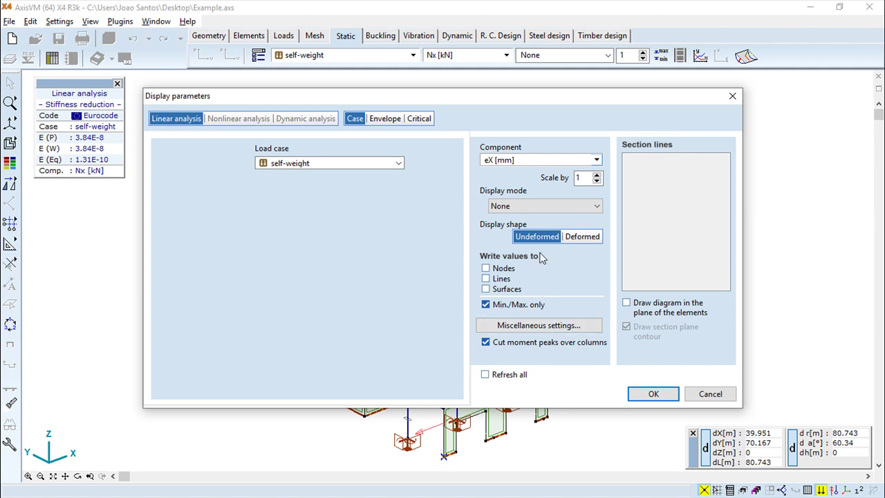
{"action": "left_click", "coordinate": [419, 119]}
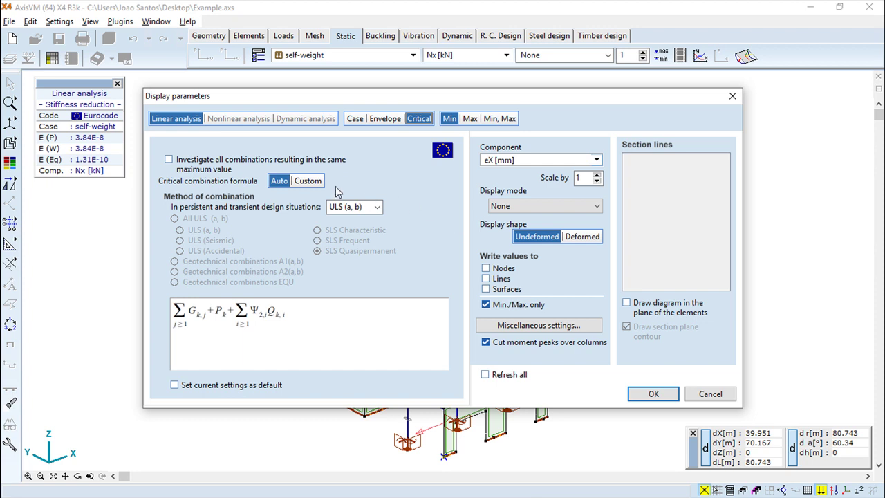
Step: Display eX [mm] for a custom ULS (Seismic) critical minimum combination
{"action": "left_click", "coordinate": [312, 181]}
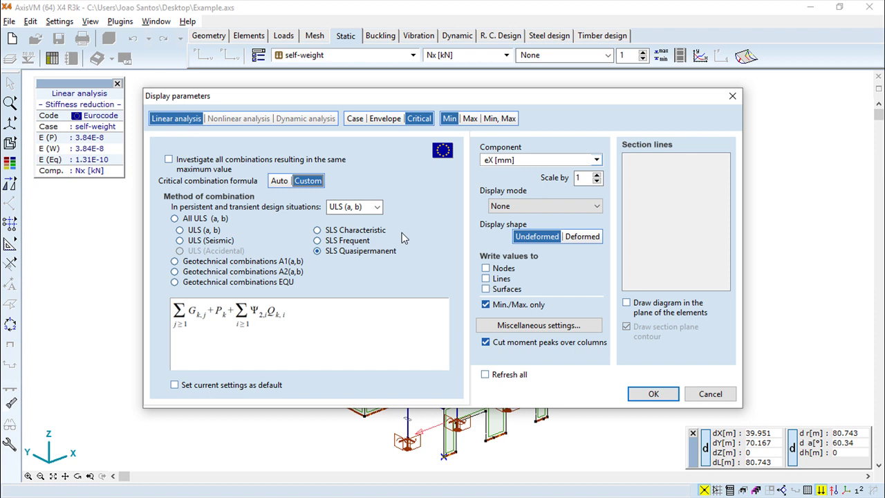
{"action": "left_click", "coordinate": [378, 207]}
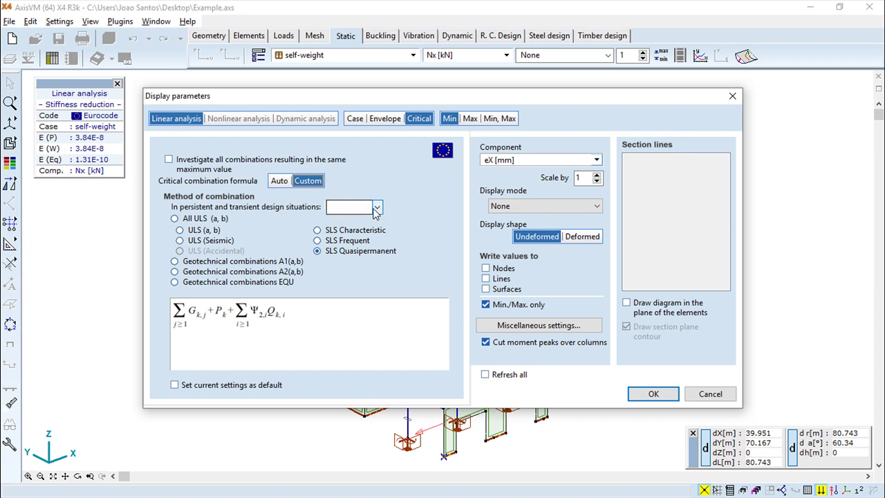
{"action": "left_click", "coordinate": [348, 221]}
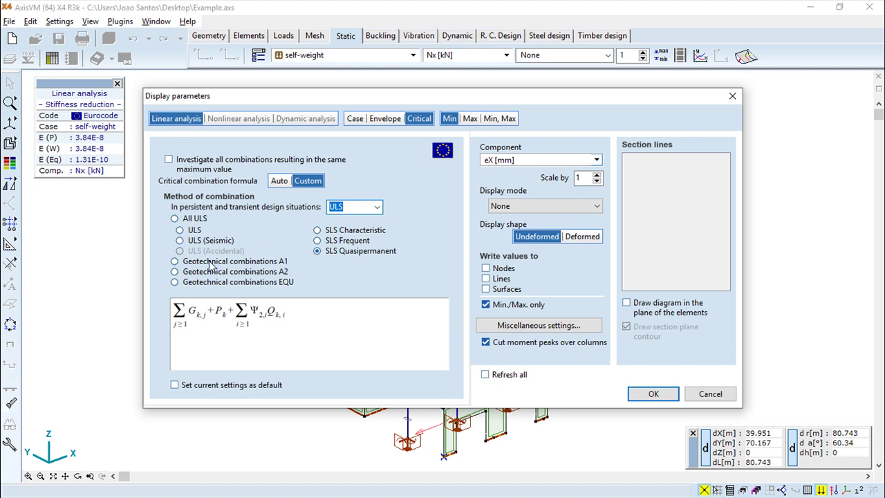
{"action": "left_click", "coordinate": [180, 241]}
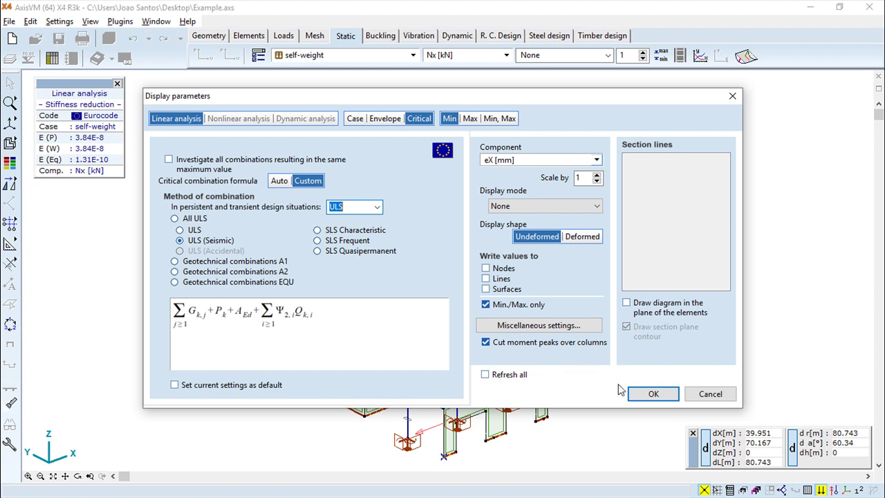
{"action": "left_click", "coordinate": [650, 395]}
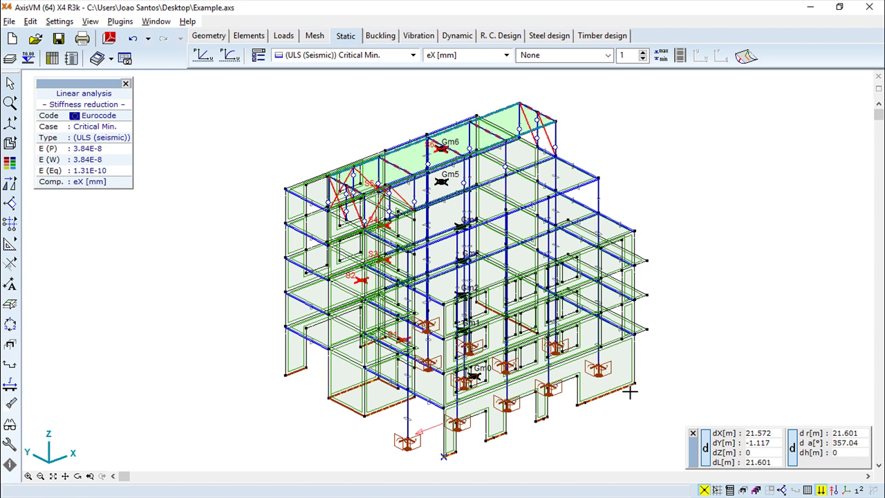
Step: Keep the ULS (Seismic) Critical Min. case and bring up the nodal displacements table display options
{"action": "left_click", "coordinate": [413, 55]}
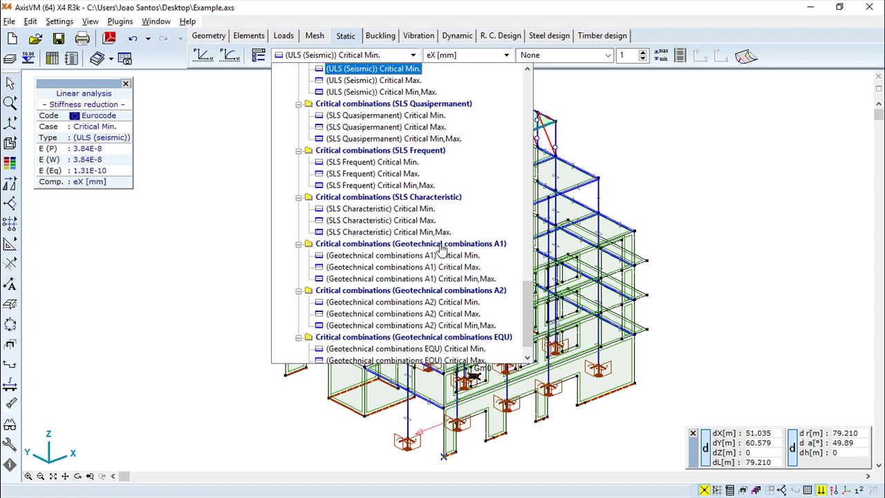
{"action": "left_click_drag", "start_coordinate": [529, 305], "coordinate": [531, 287]}
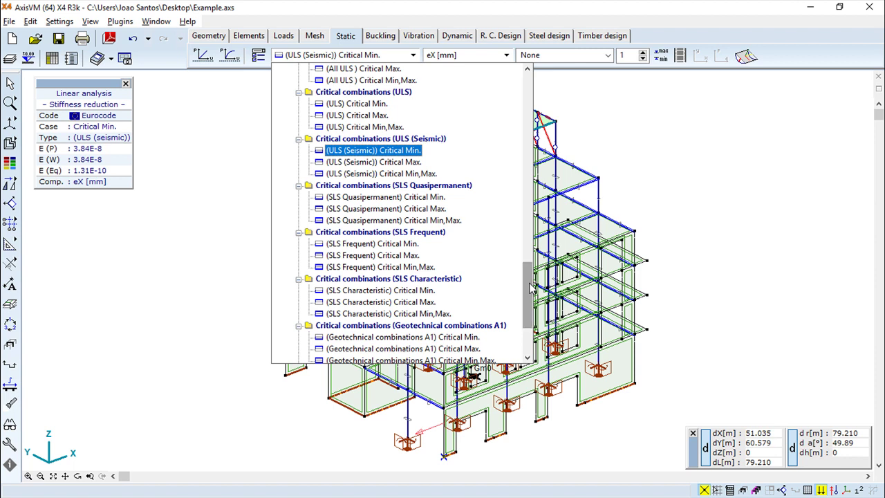
{"action": "left_click", "coordinate": [392, 152]}
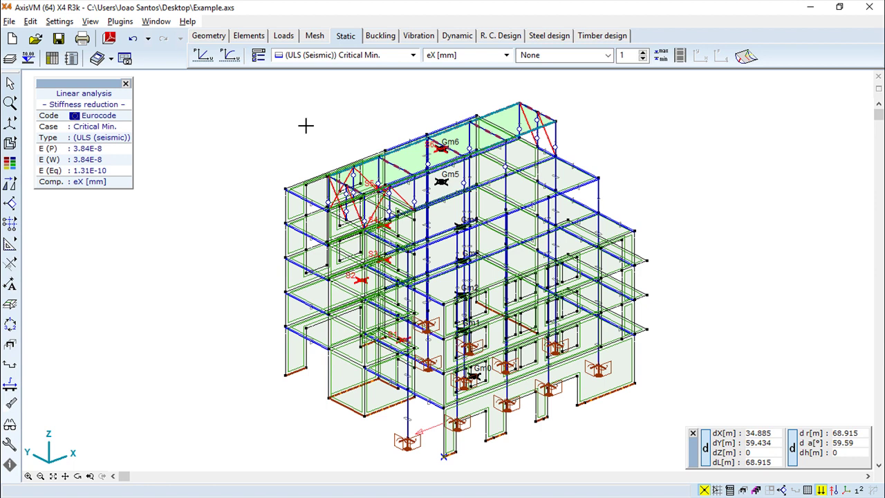
{"action": "left_click", "coordinate": [54, 61]}
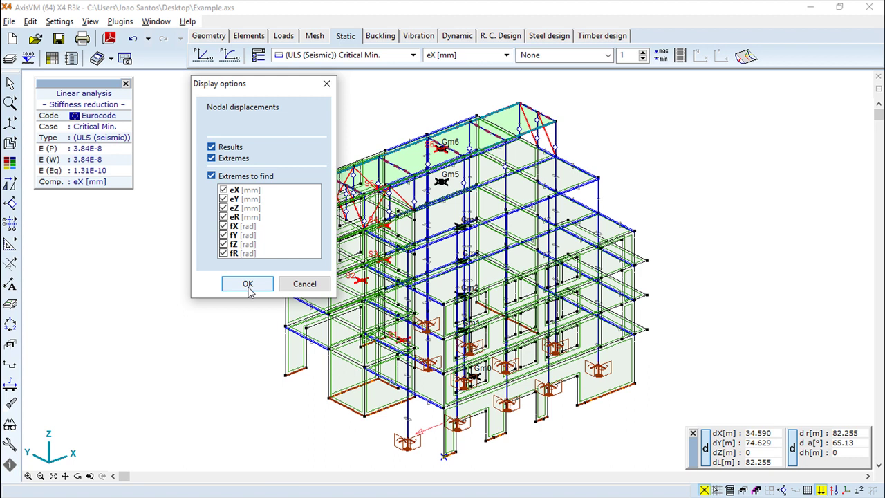
{"action": "left_click", "coordinate": [247, 286]}
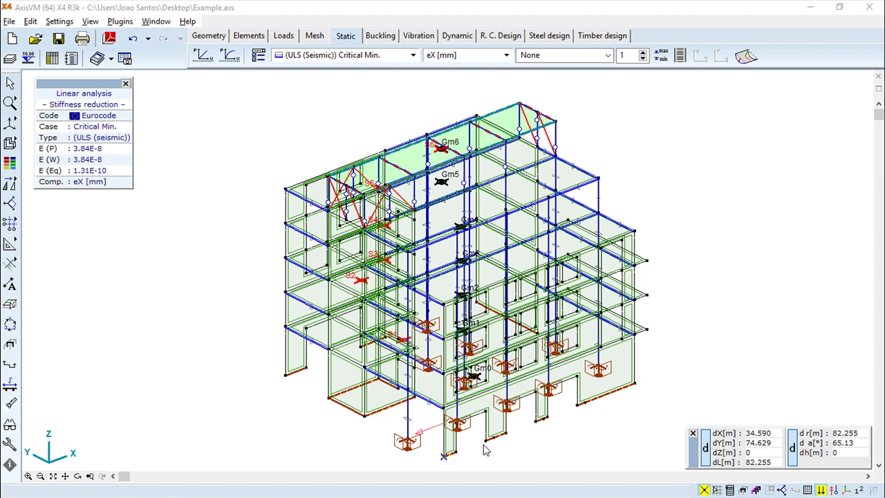
Step: Bring the Table Browser with ULS seismic critical nodal displacements forward, raised slightly, with the tree scrolled down
{"action": "key", "text": "alt+Tab"}
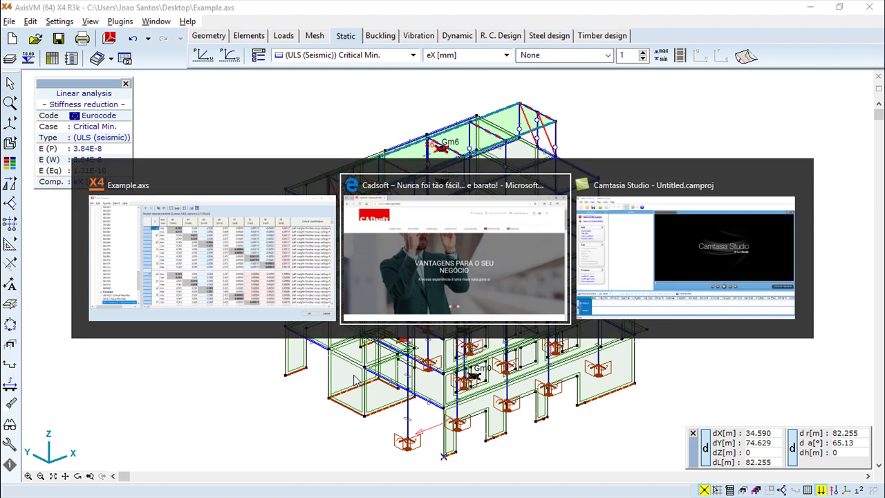
{"action": "key", "text": "alt+shift+Tab"}
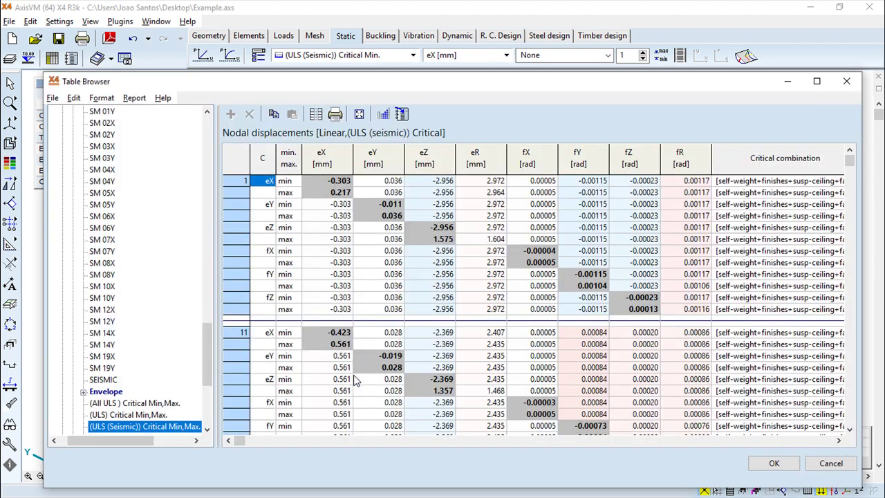
{"action": "mouse_move", "coordinate": [334, 87]}
{"action": "left_mouse_down"}
{"action": "mouse_move", "coordinate": [332, 72]}
{"action": "mouse_move", "coordinate": [309, 64]}
{"action": "left_mouse_up"}
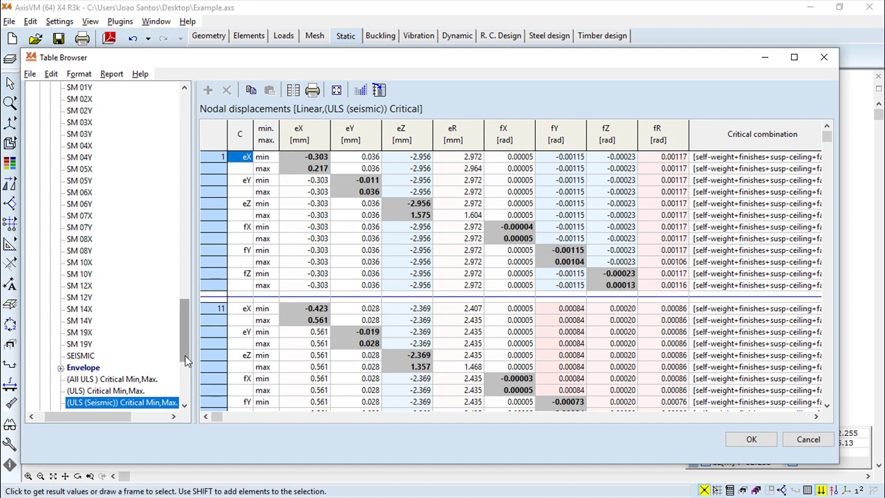
{"action": "left_click_drag", "start_coordinate": [183, 362], "coordinate": [174, 406]}
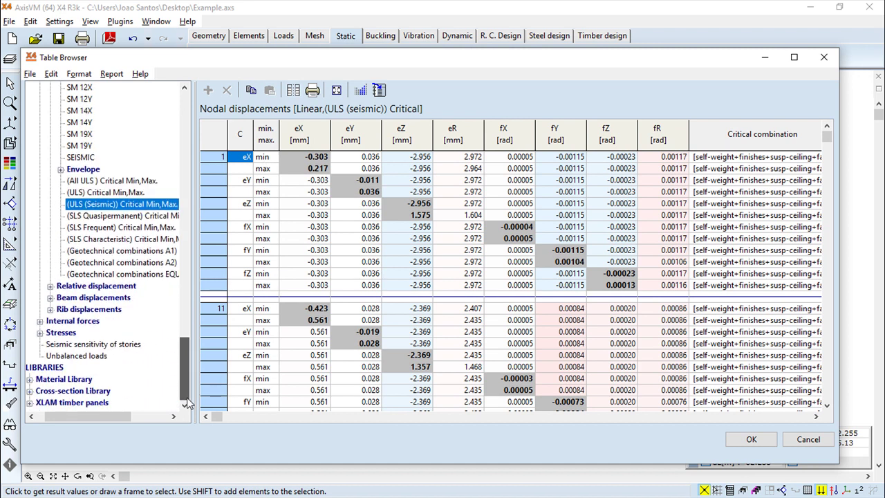
Step: Review the Eurocode seismic sensitivity of stories table (θmax 0.003–0.015), then close the tables
{"action": "left_click", "coordinate": [121, 346]}
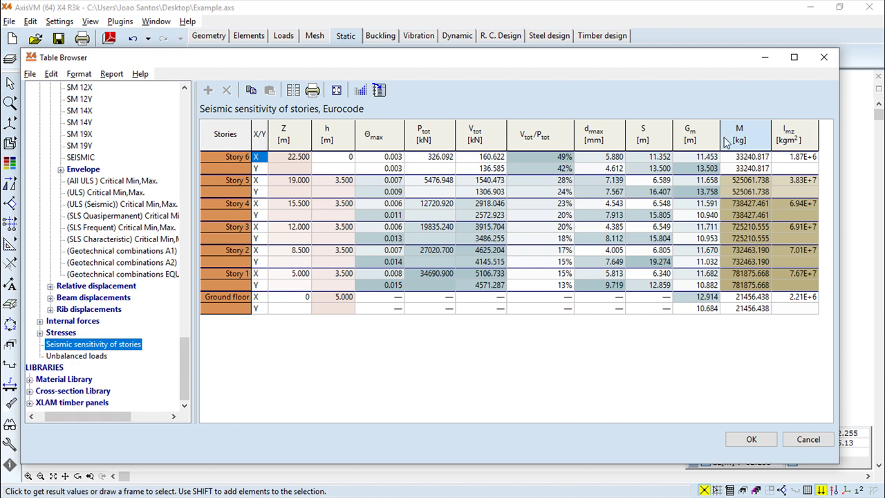
{"action": "left_click", "coordinate": [749, 439]}
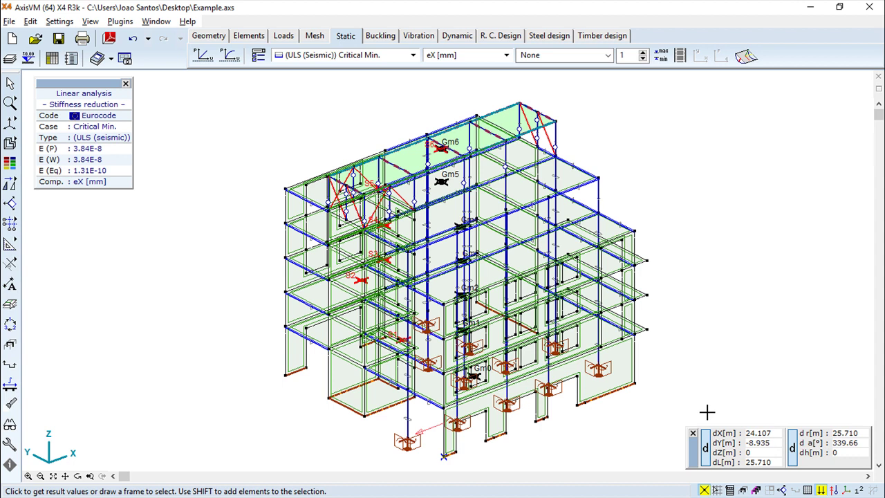
{"action": "left_click", "coordinate": [11, 424]}
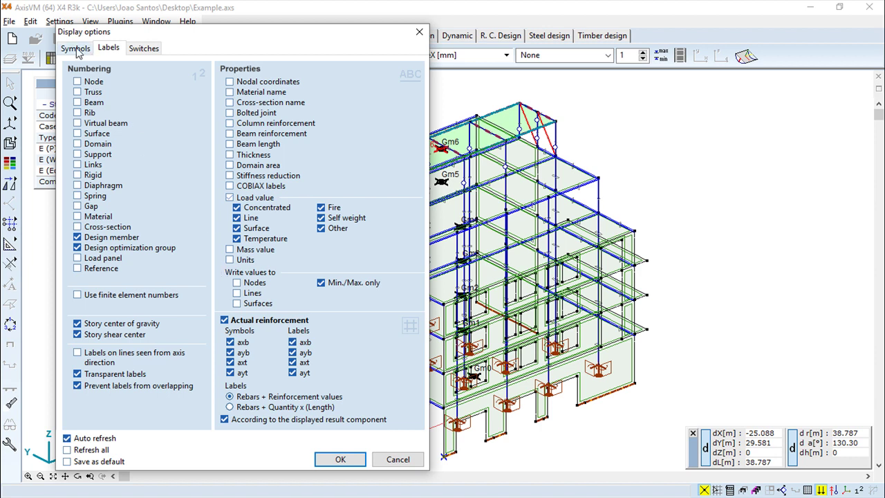
{"action": "left_click", "coordinate": [417, 35]}
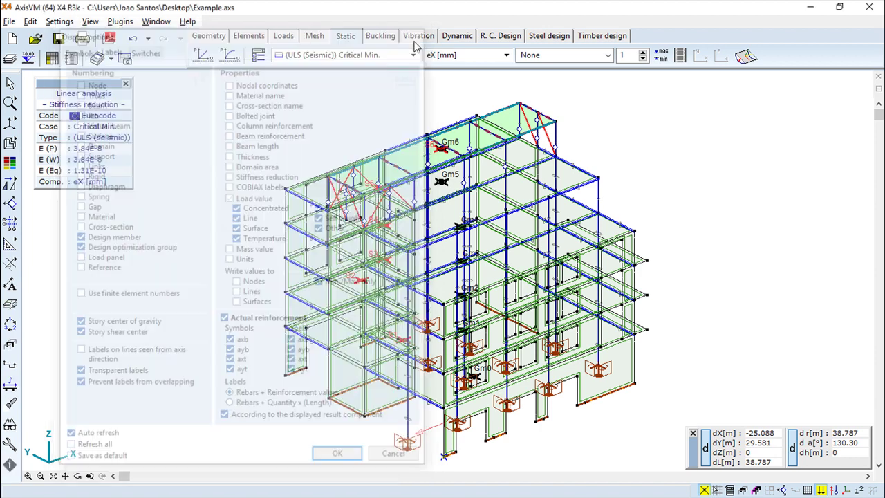
{"action": "left_click", "coordinate": [57, 21]}
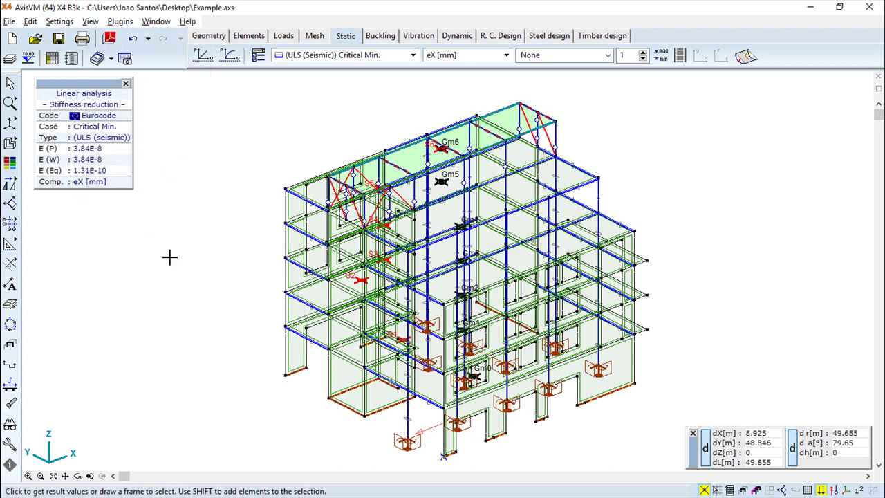
{"action": "left_click", "coordinate": [32, 22]}
{"action": "mouse_move", "coordinate": [59, 22]}
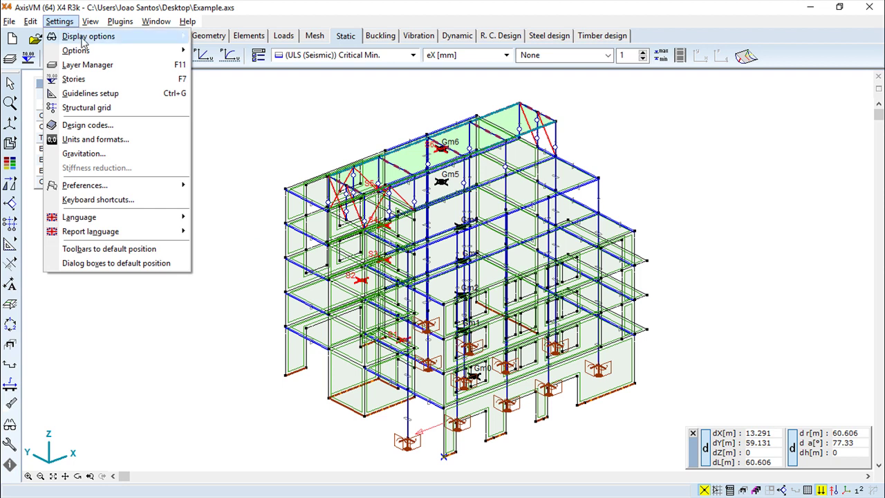
{"action": "mouse_move", "coordinate": [88, 36]}
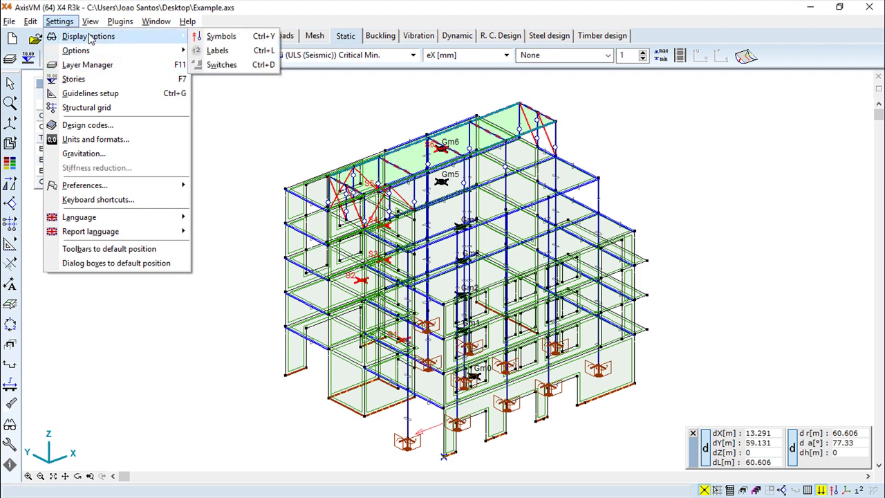
{"action": "left_click", "coordinate": [213, 8]}
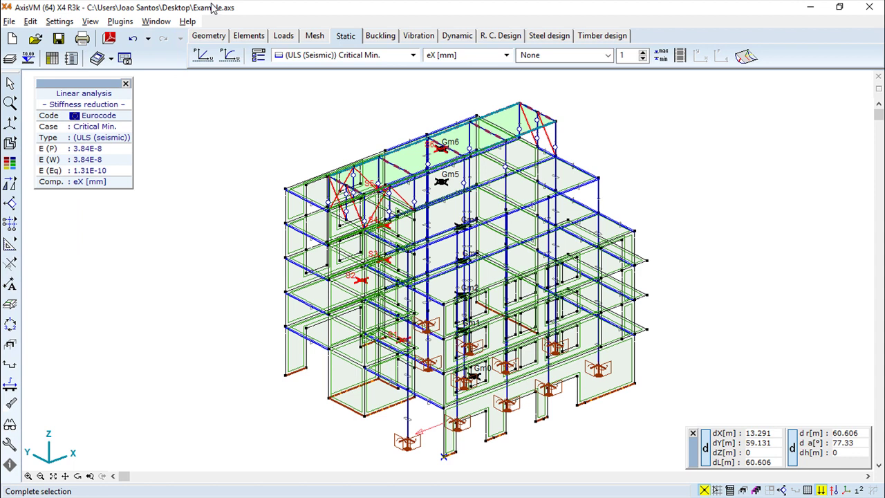
{"action": "left_click_drag", "start_coordinate": [184, 310], "coordinate": [222, 265]}
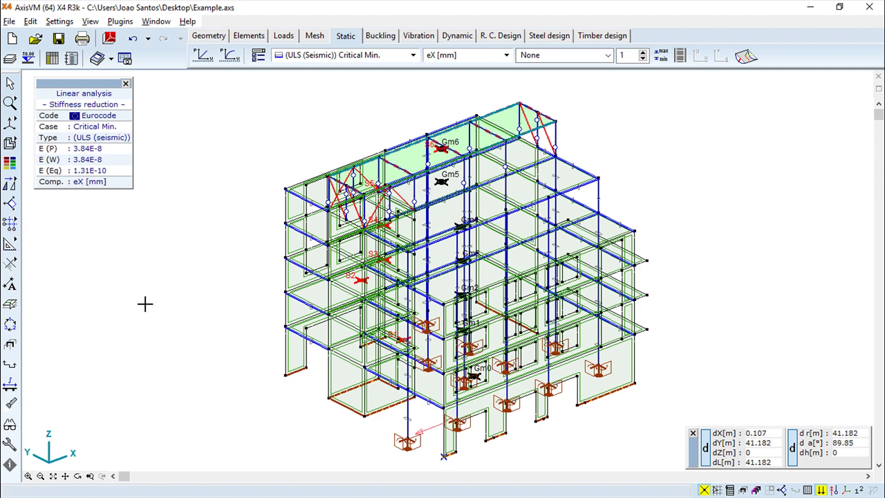
Step: Display only the SLABS parts so the six storey slabs show their Gm and S markers
{"action": "left_click", "coordinate": [11, 345]}
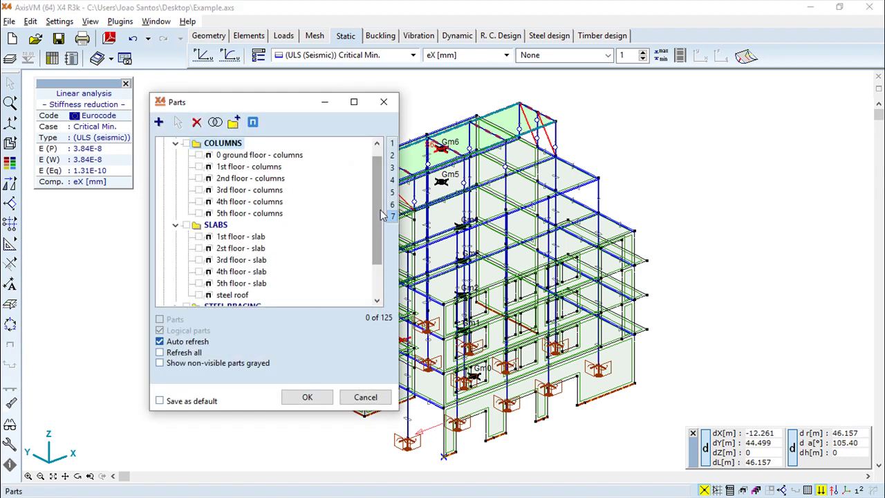
{"action": "mouse_move", "coordinate": [379, 216]}
{"action": "left_mouse_down"}
{"action": "mouse_move", "coordinate": [379, 250]}
{"action": "mouse_move", "coordinate": [382, 211]}
{"action": "left_mouse_up"}
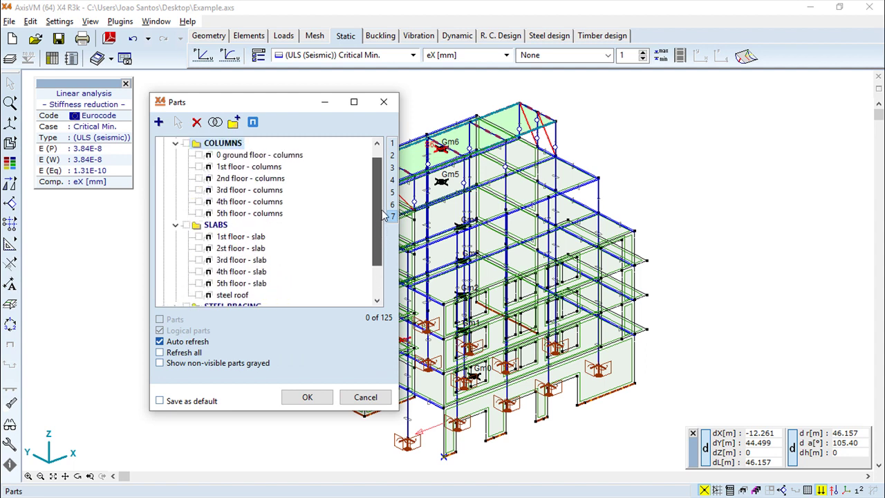
{"action": "left_click", "coordinate": [186, 224]}
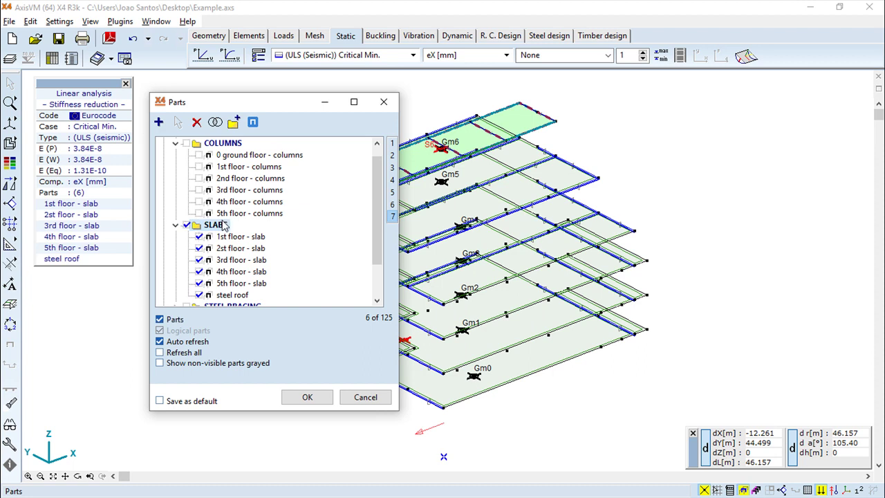
{"action": "left_click", "coordinate": [304, 397]}
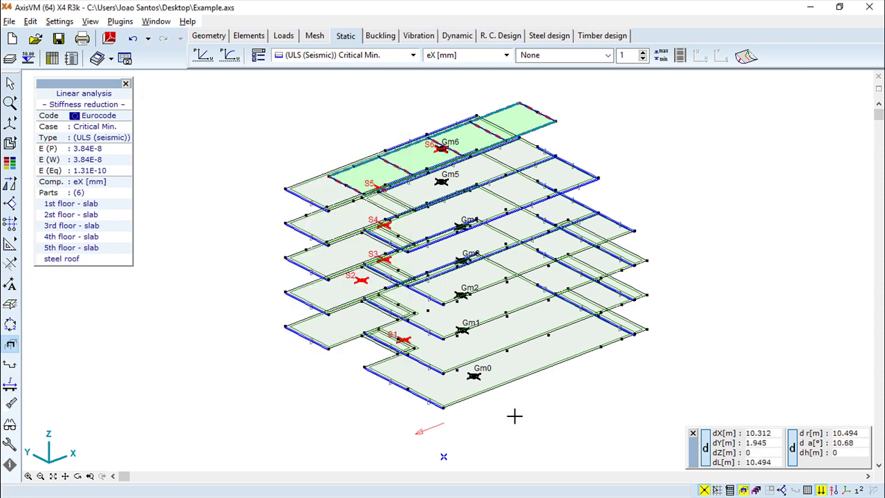
{"action": "left_click", "coordinate": [78, 476]}
{"action": "mouse_move", "coordinate": [519, 423]}
{"action": "left_mouse_down"}
{"action": "mouse_move", "coordinate": [529, 312]}
{"action": "mouse_move", "coordinate": [184, 420]}
{"action": "mouse_move", "coordinate": [203, 390]}
{"action": "mouse_move", "coordinate": [153, 440]}
{"action": "mouse_move", "coordinate": [141, 470]}
{"action": "mouse_move", "coordinate": [152, 457]}
{"action": "left_mouse_up"}
{"action": "scroll", "coordinate": [523, 299], "scroll_direction": "up", "scroll_amount": 3}
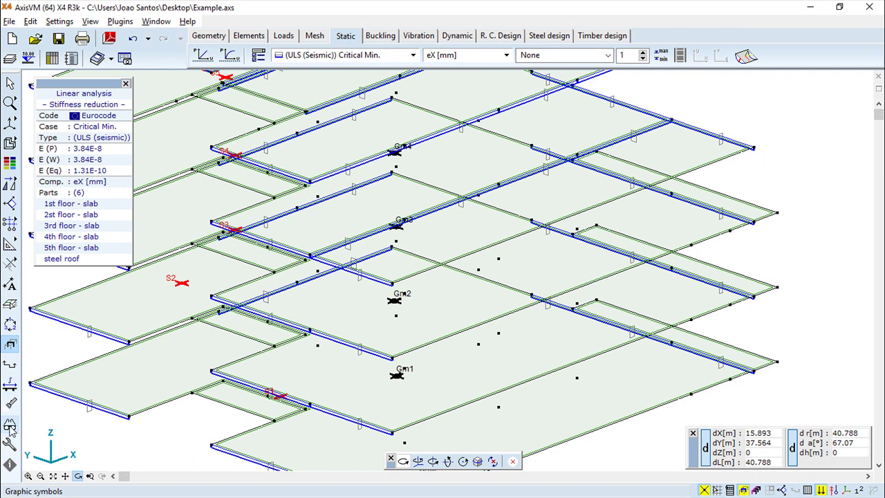
{"action": "left_click", "coordinate": [10, 423]}
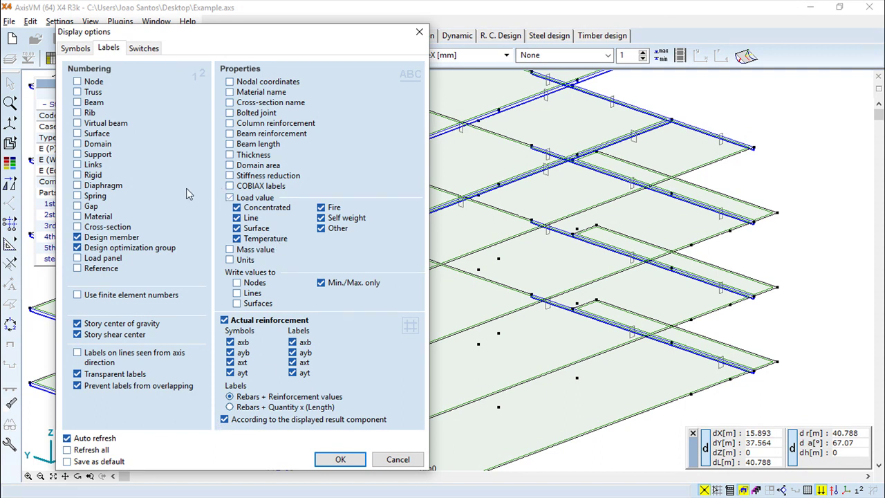
{"action": "left_click", "coordinate": [341, 459]}
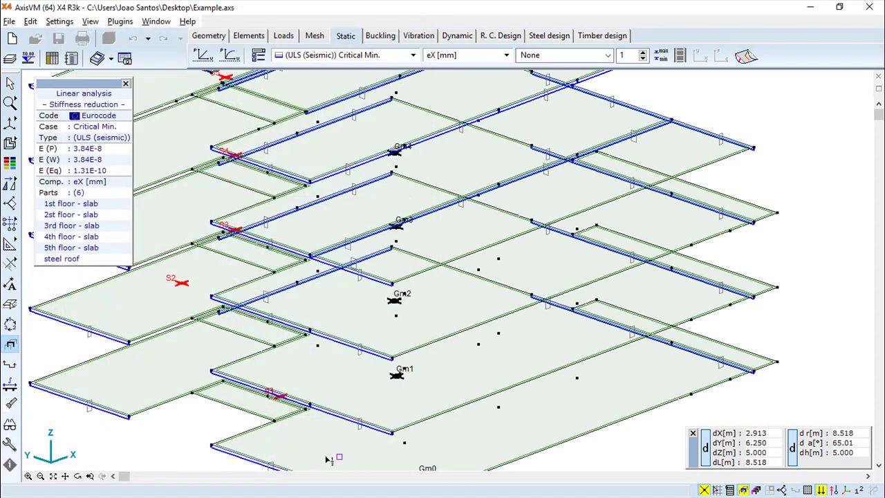
{"action": "scroll", "coordinate": [287, 361], "scroll_direction": "down", "scroll_amount": 1}
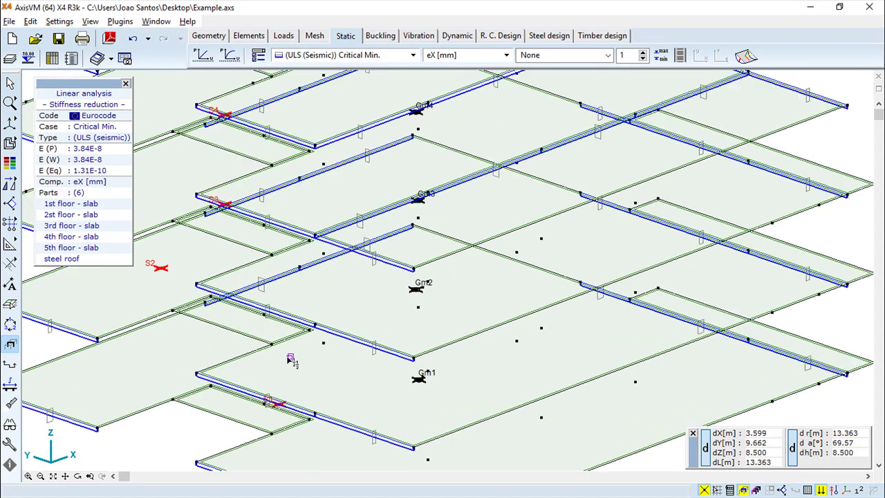
{"action": "scroll", "coordinate": [285, 358], "scroll_direction": "down", "scroll_amount": 1}
{"action": "scroll", "coordinate": [290, 356], "scroll_direction": "down", "scroll_amount": 1}
{"action": "middle_click_drag", "start_coordinate": [712, 295], "coordinate": [763, 292]}
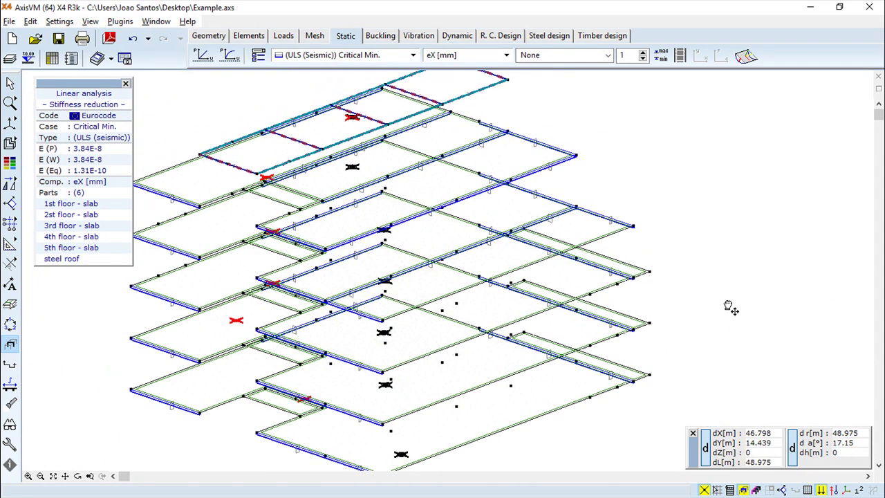
{"action": "scroll", "coordinate": [719, 316], "scroll_direction": "up", "scroll_amount": 1}
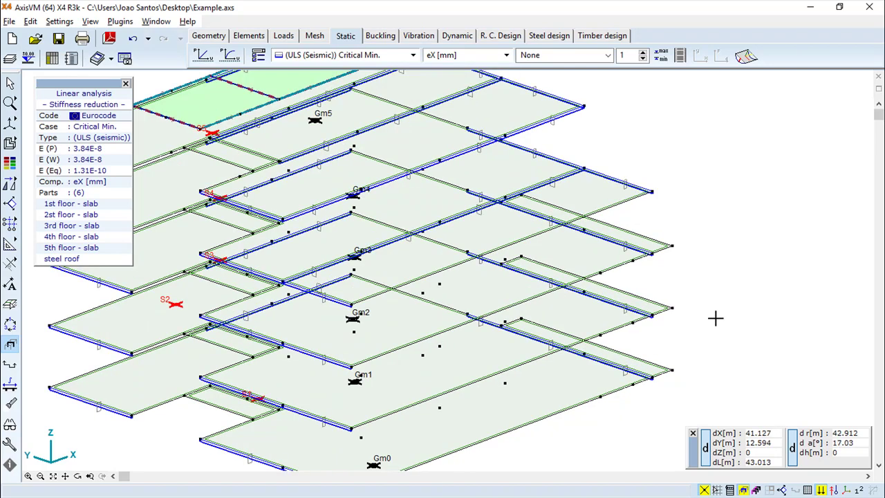
{"action": "scroll", "coordinate": [715, 316], "scroll_direction": "down", "scroll_amount": 2}
{"action": "middle_click_drag", "start_coordinate": [707, 306], "coordinate": [718, 311]}
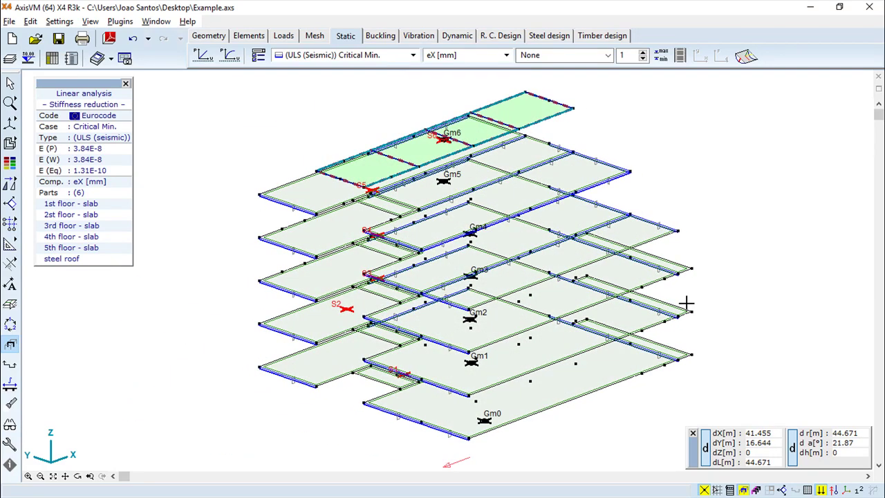